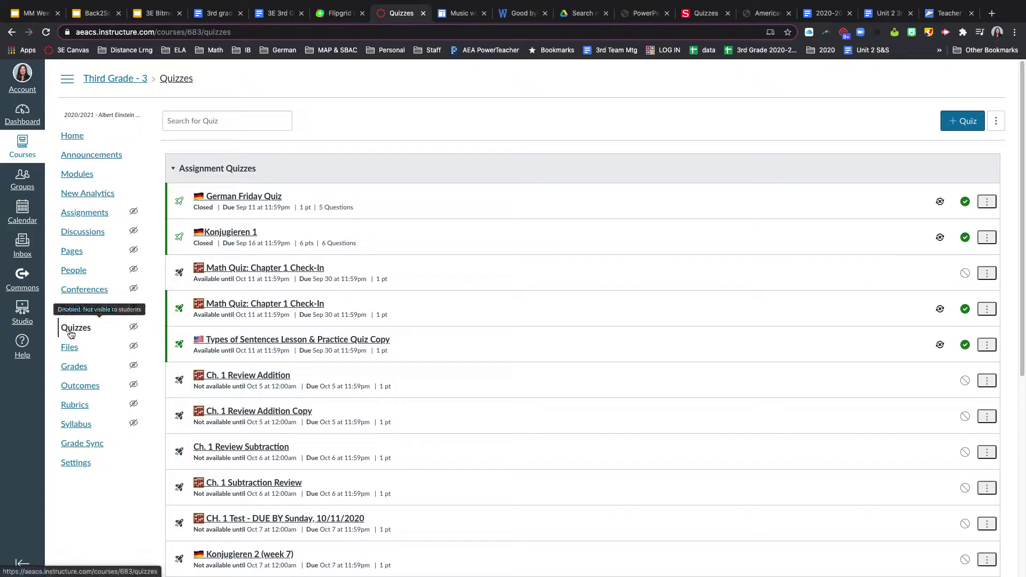
- Start a new quiz and open the bookmarked Emoji Copy Paste page in a new browser tab
left_click(965, 123)
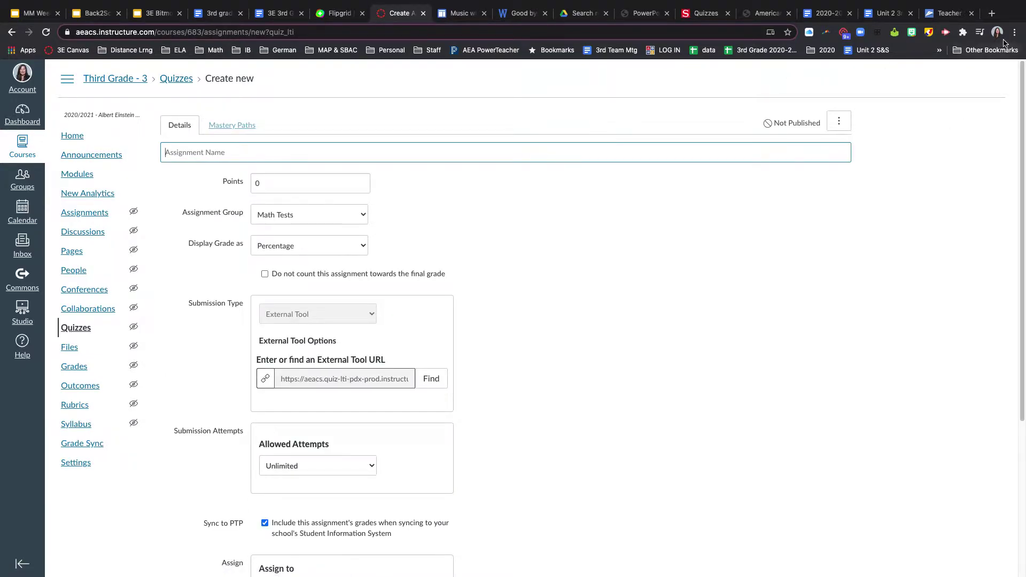
left_click(992, 14)
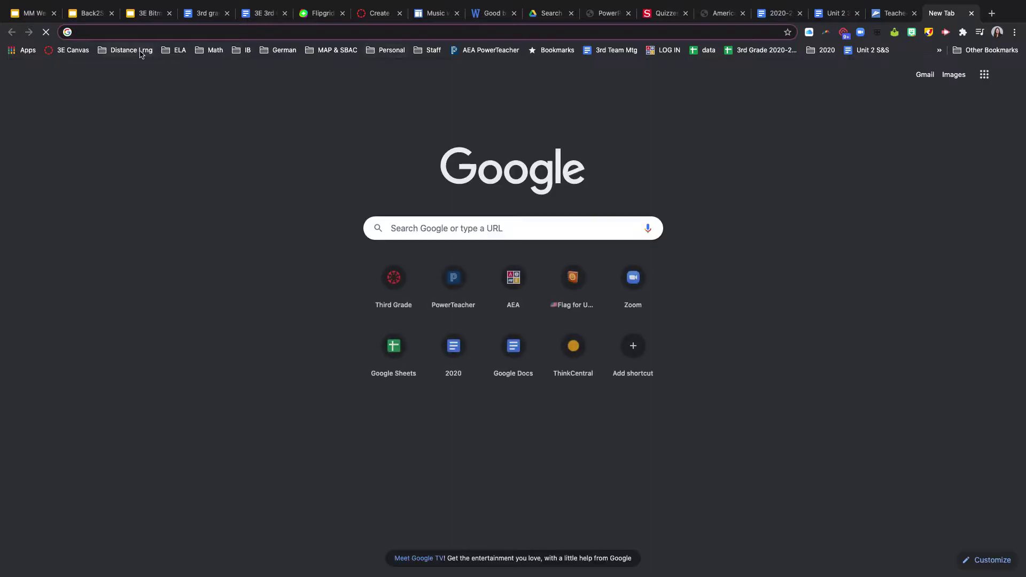
left_click(133, 50)
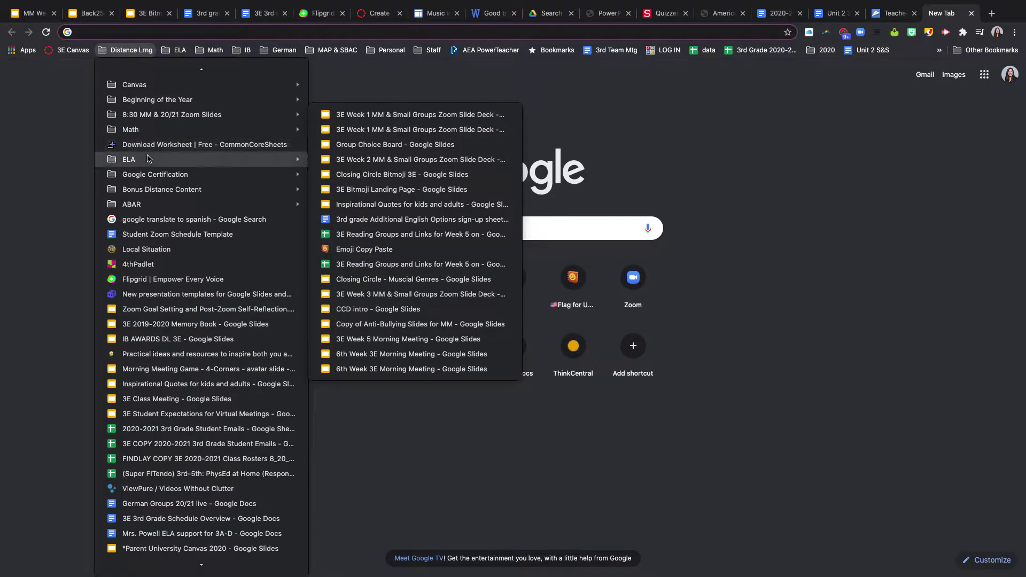
mouse_move(144, 118)
left_click(390, 248)
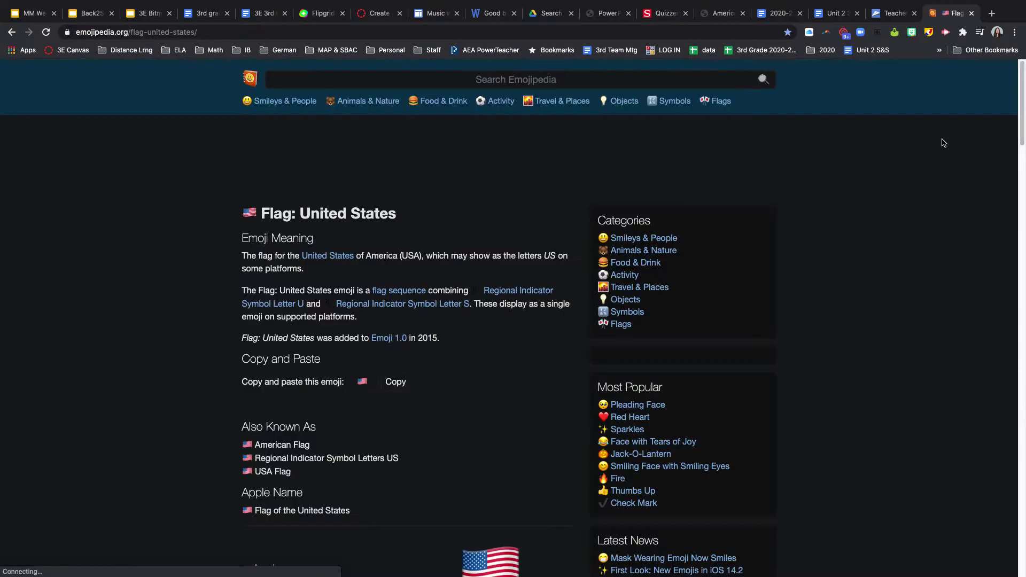
- Search Emojipedia for the abacus emoji and copy it
left_click(458, 81)
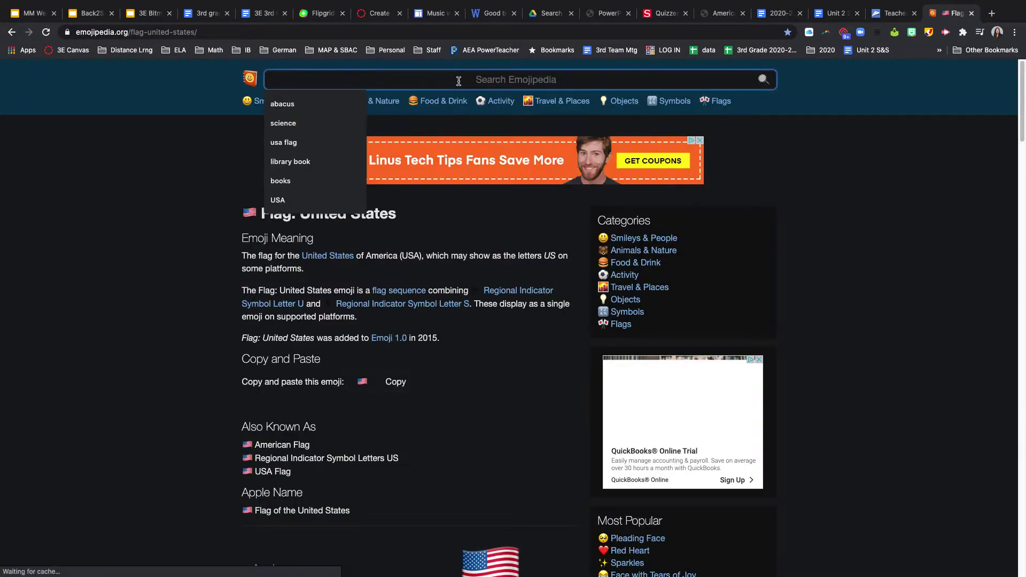
type("abacus")
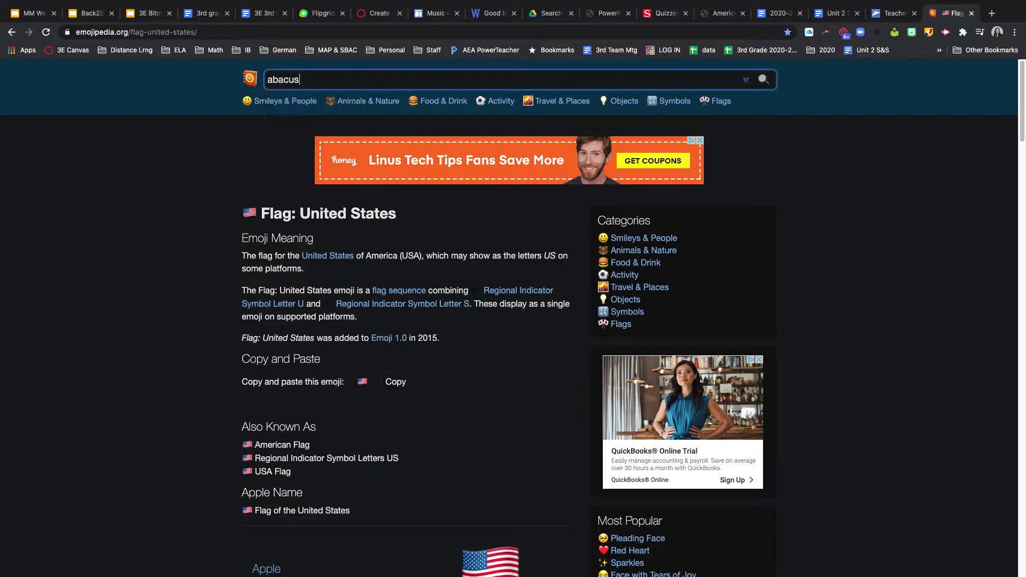
key("Return")
left_click(270, 213)
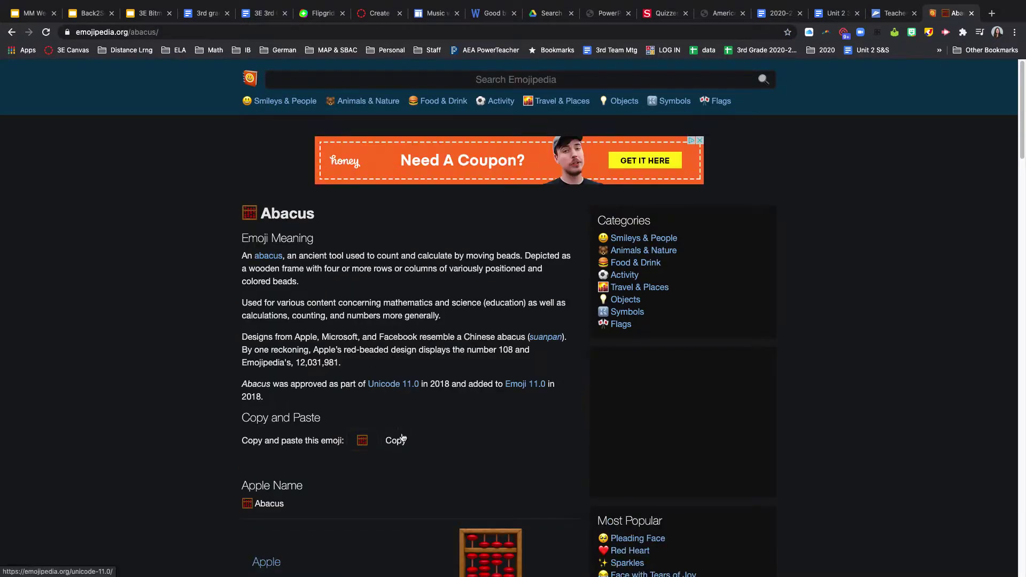
left_click(400, 440)
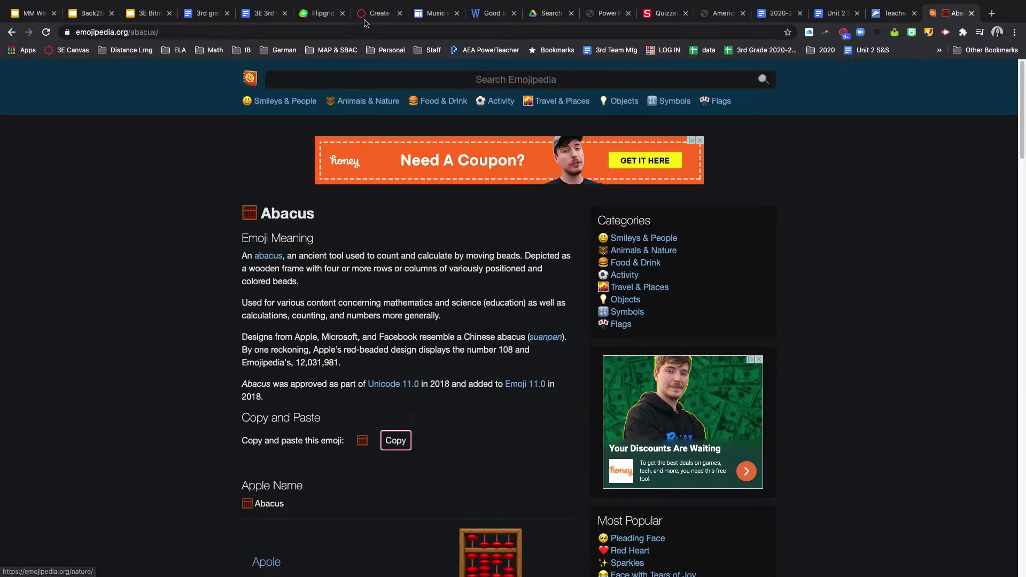
- Back in the new Canvas quiz, name it with the copied abacus emoji followed by "Ch. 1 Subtraction Review Practice Quiz"
left_click(378, 13)
left_click(226, 152)
key("super+v")
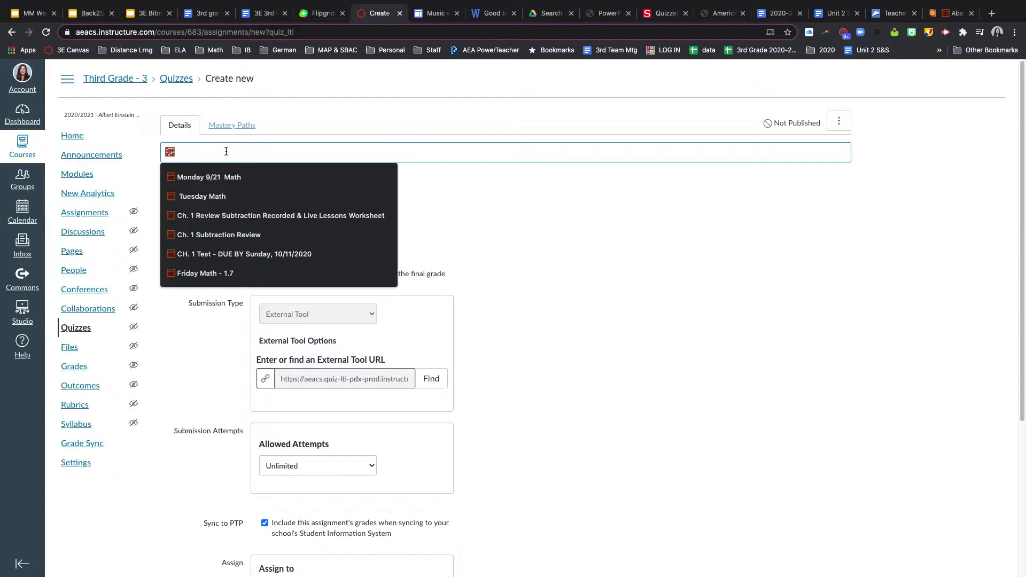
type("CH.")
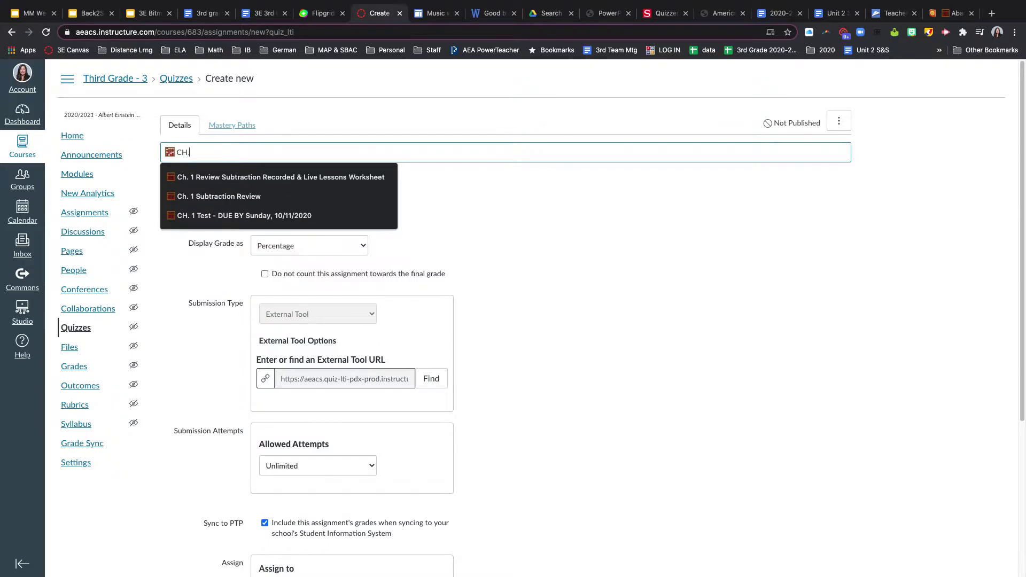
type(" 1 Subtraction Review")
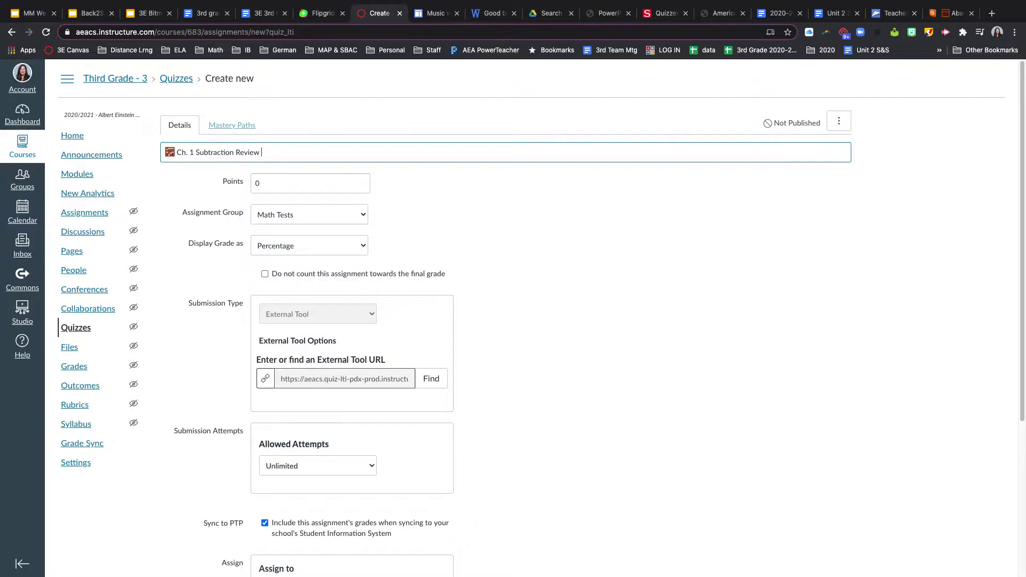
type(" Practice Quiz")
- Set the quiz's points to 1 and display its grade as Points
left_click(256, 183)
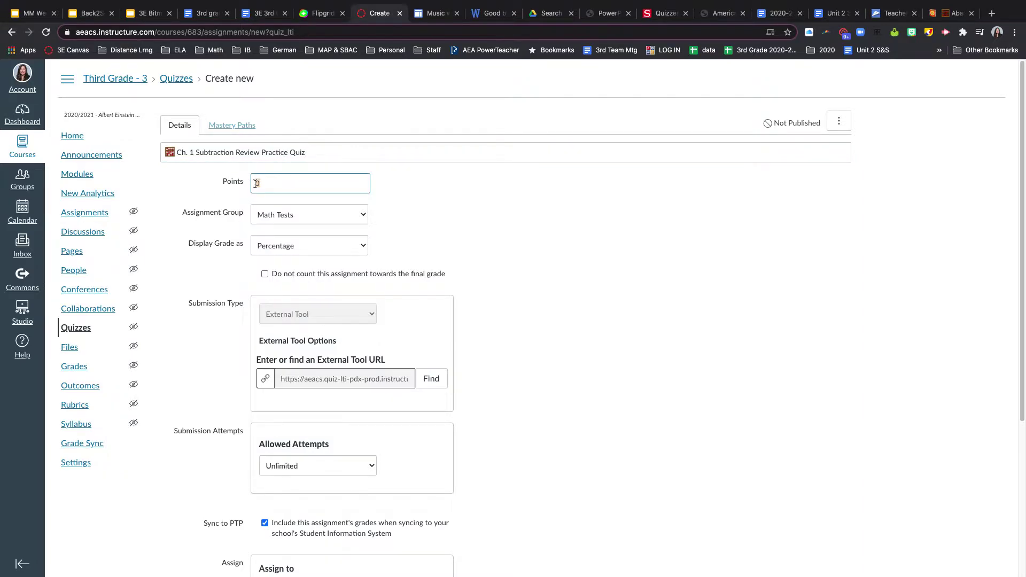
left_click(267, 203)
left_click(426, 184)
left_click(362, 246)
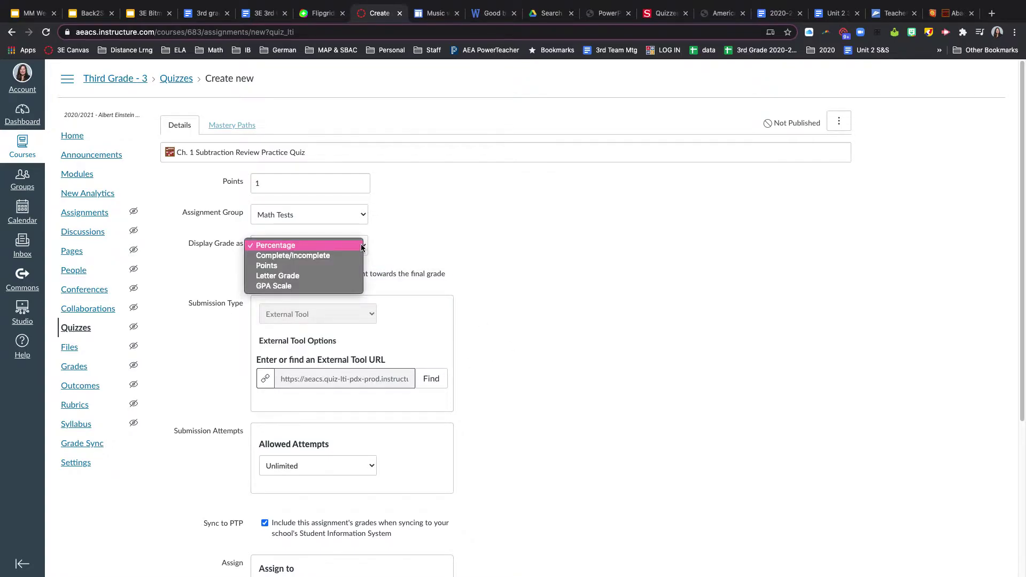
left_click(345, 266)
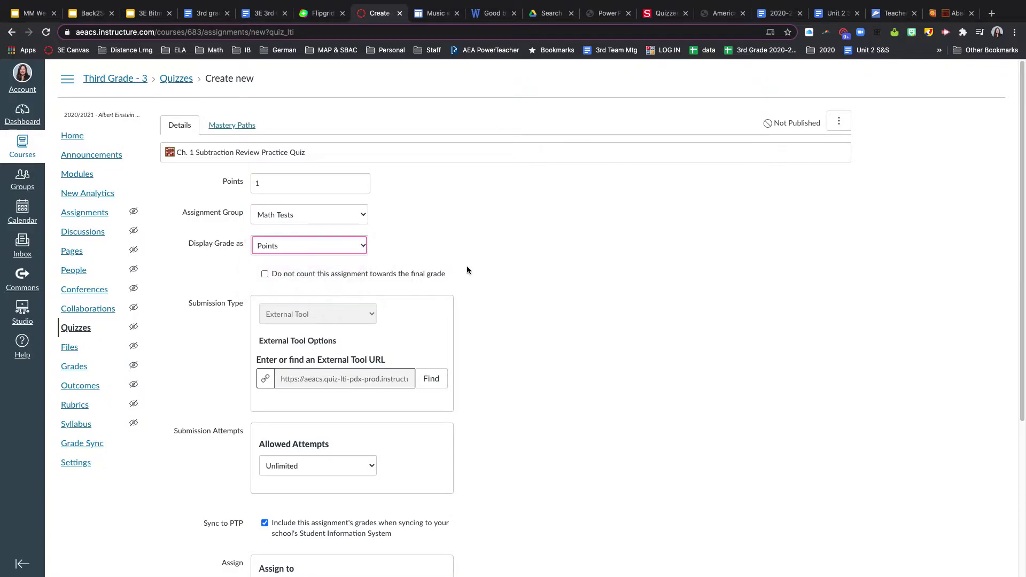
- Switch the quiz's grade display to Percentage and back to Points
scroll(516, 312, "down", 3)
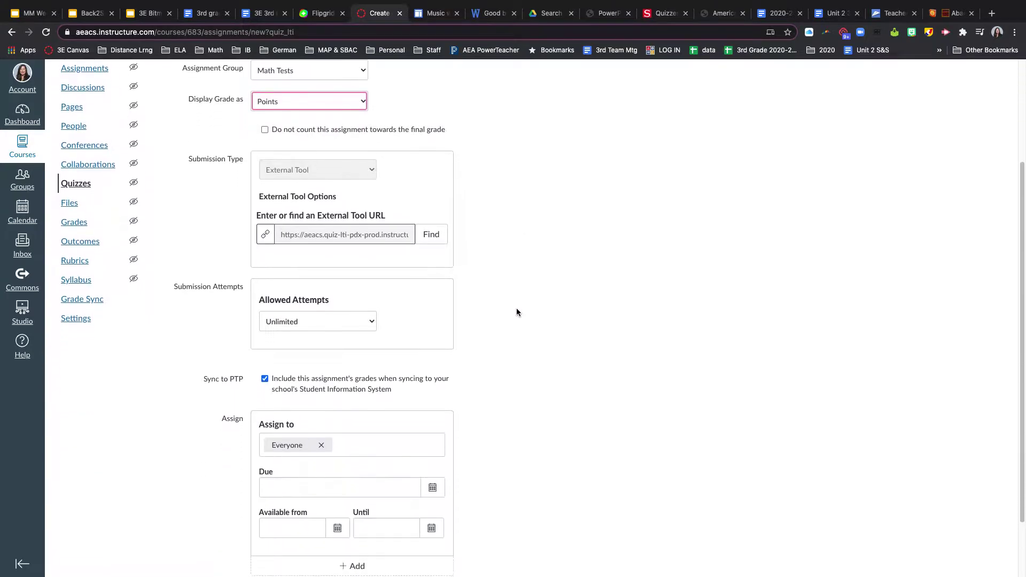
left_click(357, 80)
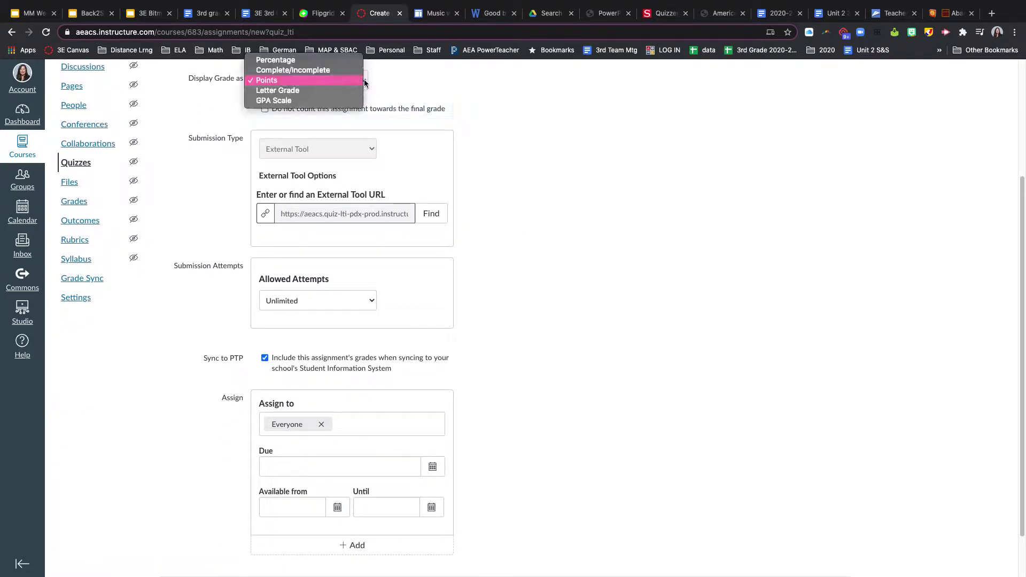
left_click(345, 61)
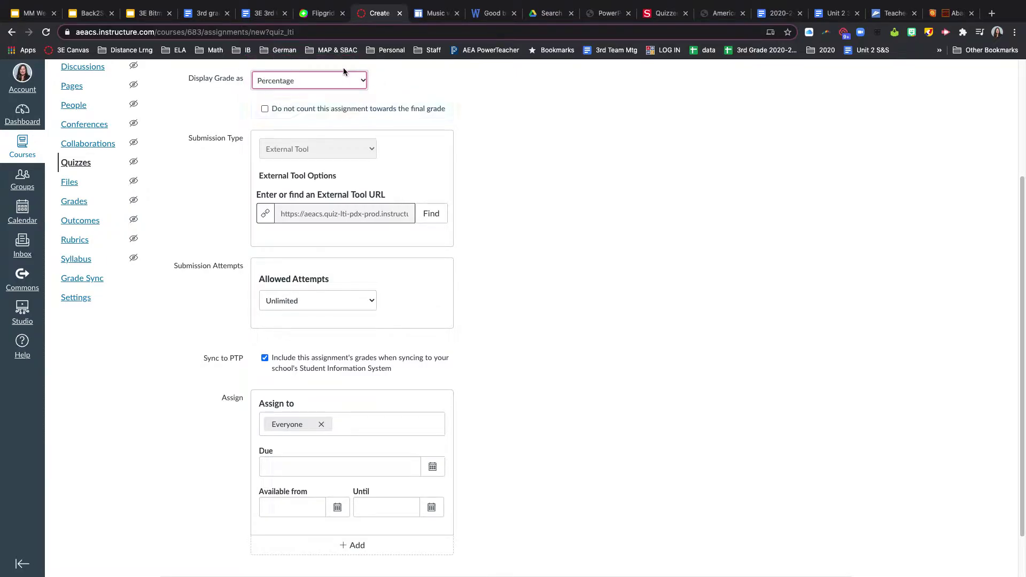
left_click(350, 79)
left_click(346, 100)
- Limit the allowed submission attempts to 2
scroll(516, 302, "down", 2)
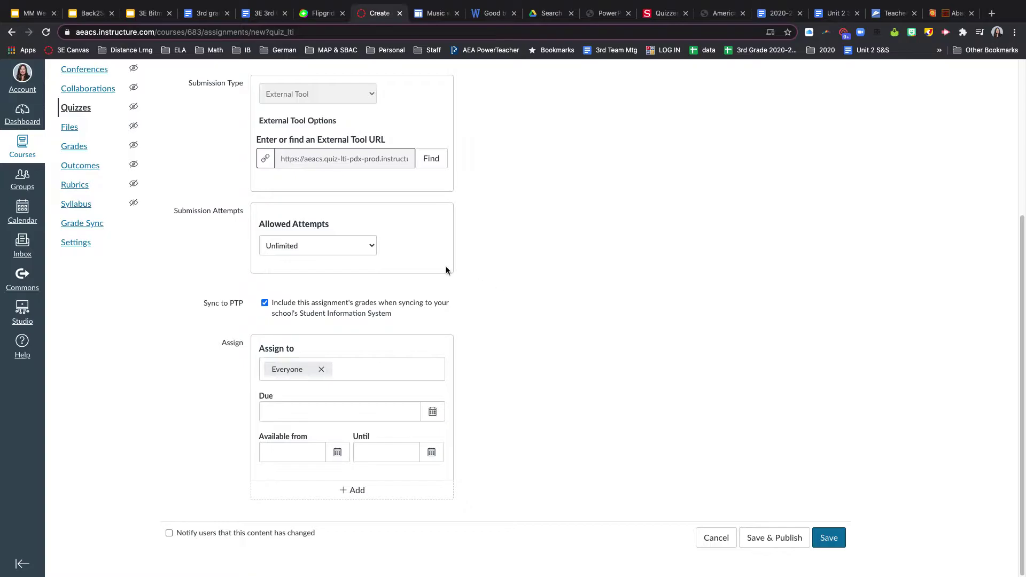
left_click(372, 245)
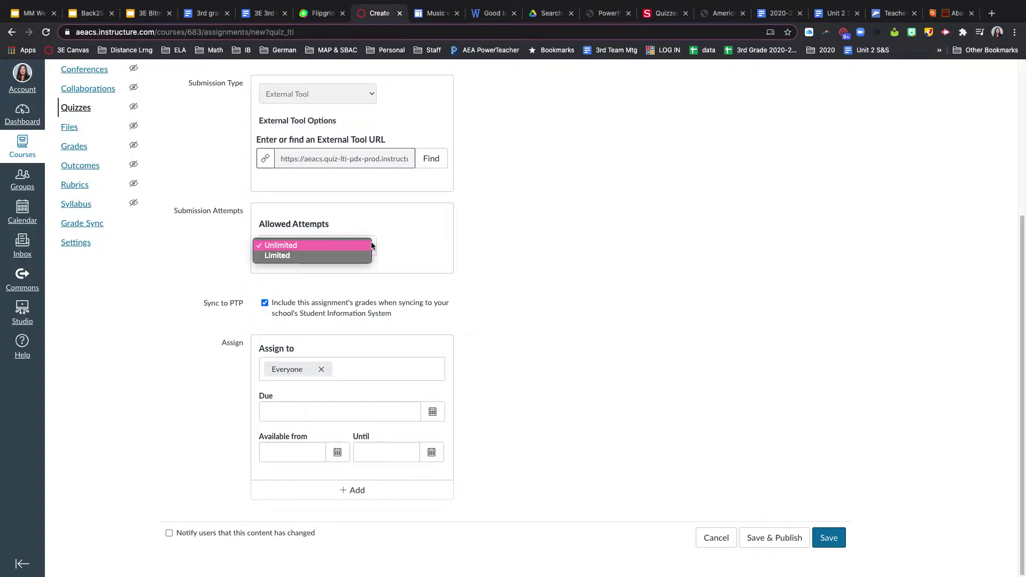
left_click(355, 255)
left_click(356, 287)
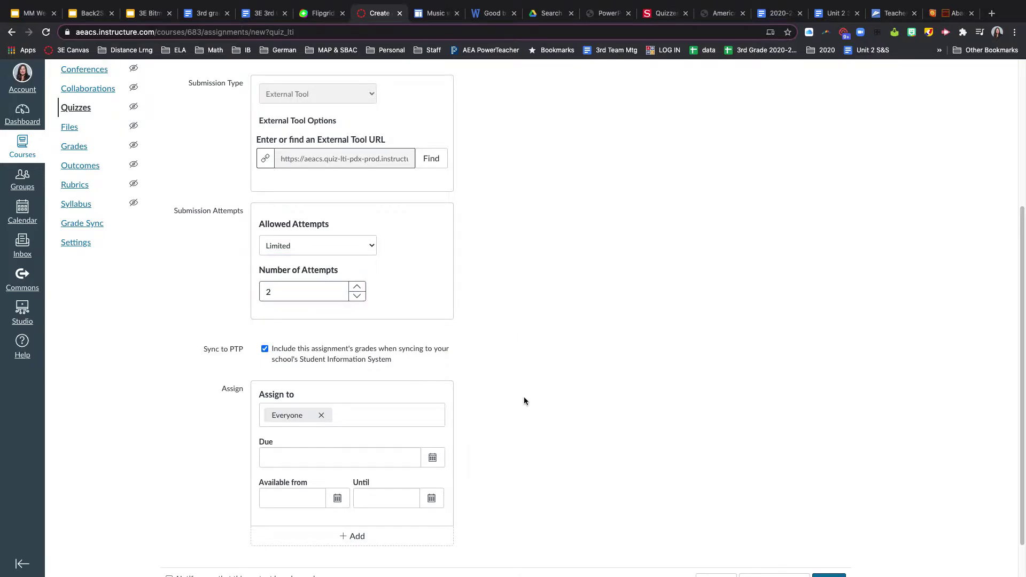
- Set the quiz's due date for everyone to Oct 6 11:59pm
scroll(523, 401, "down", 2)
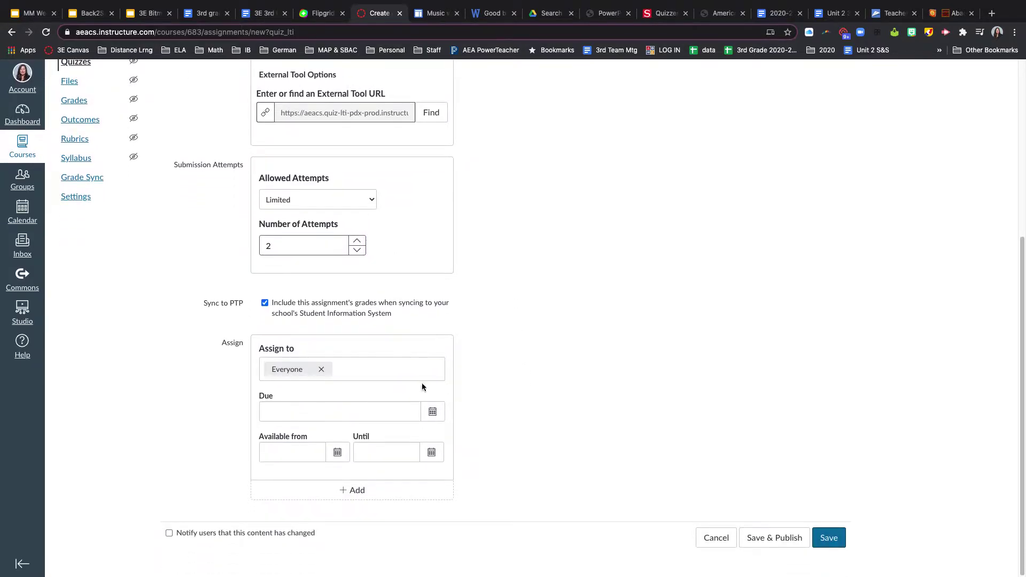
left_click(434, 413)
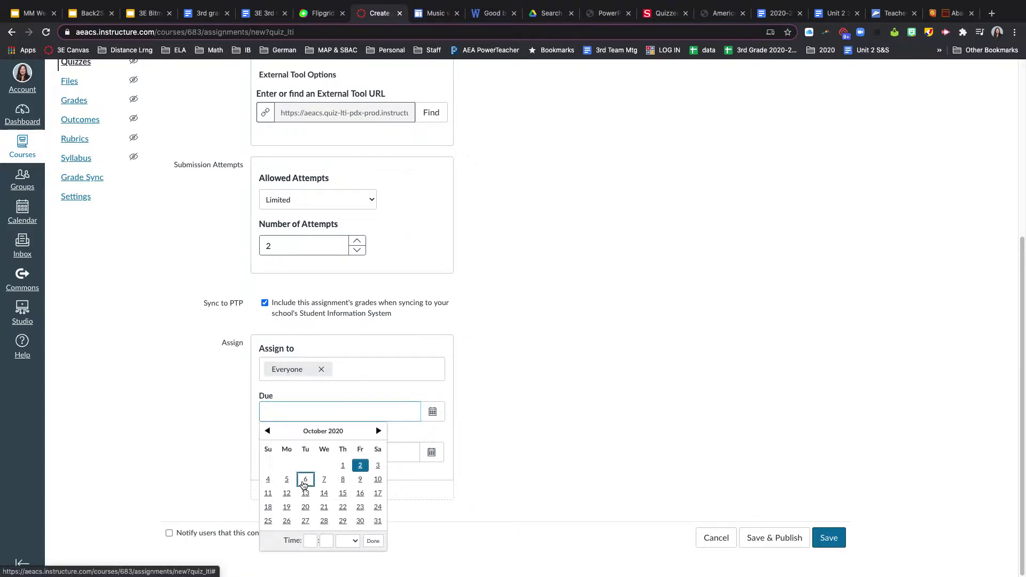
left_click(304, 484)
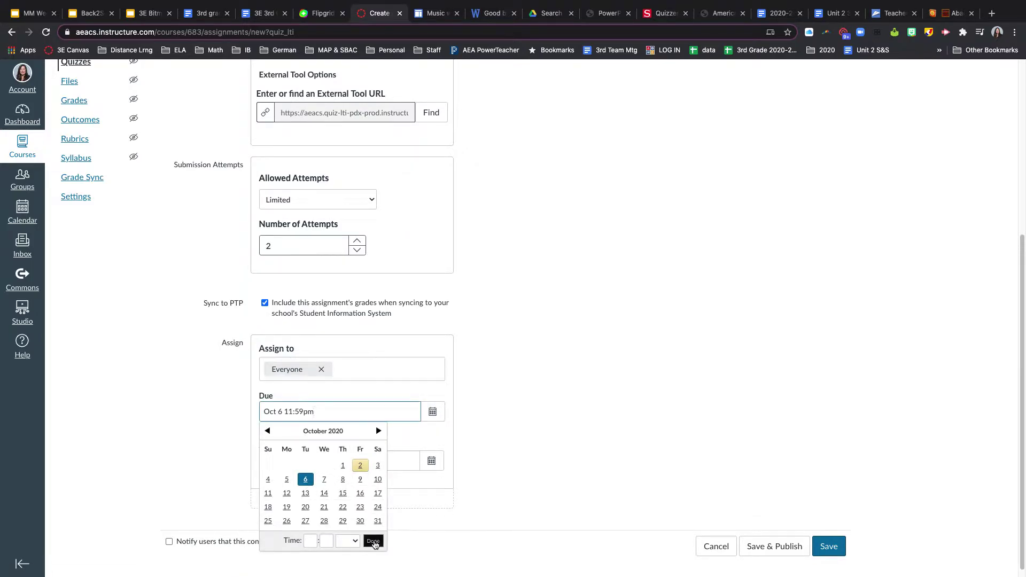
left_click(374, 543)
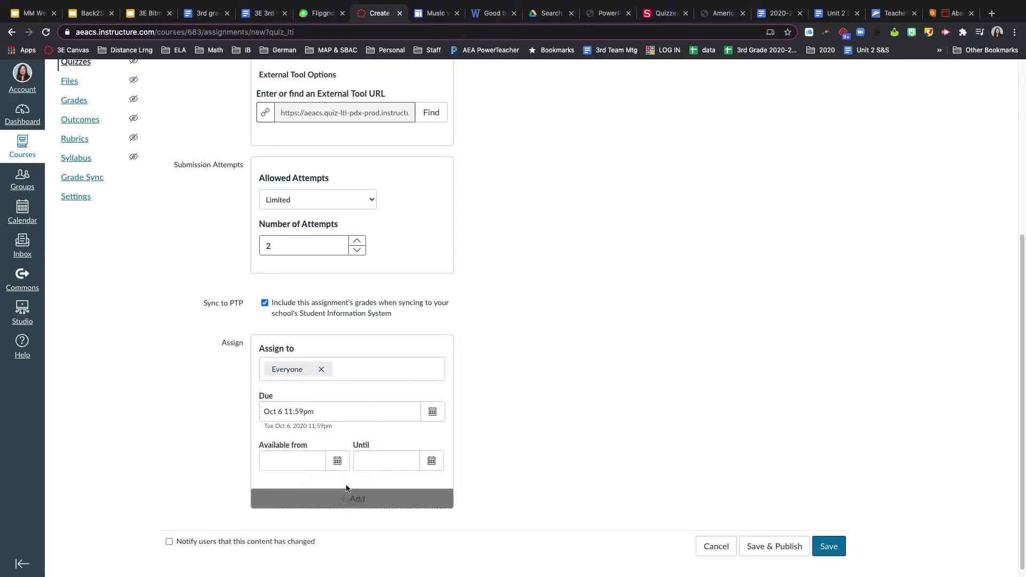
- Make the quiz available from Oct 6 12am until Oct 18 11:59pm and save it without publishing
left_click(337, 461)
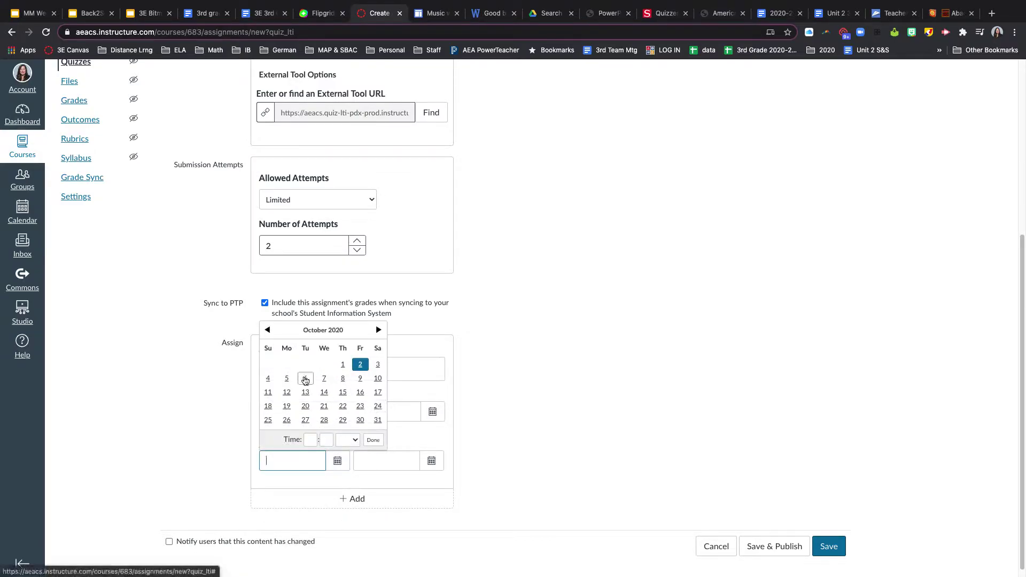
left_click(305, 378)
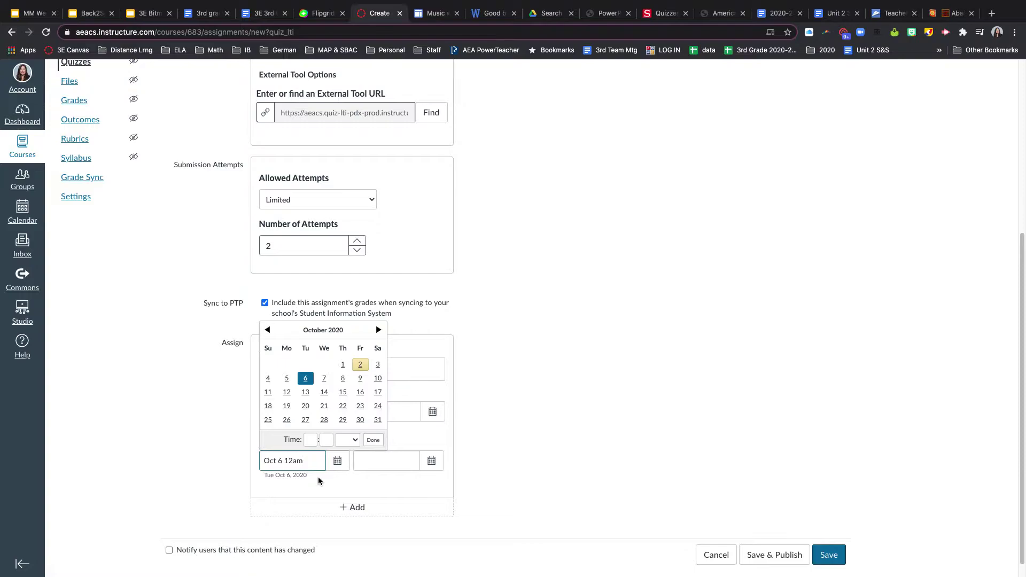
left_click(373, 439)
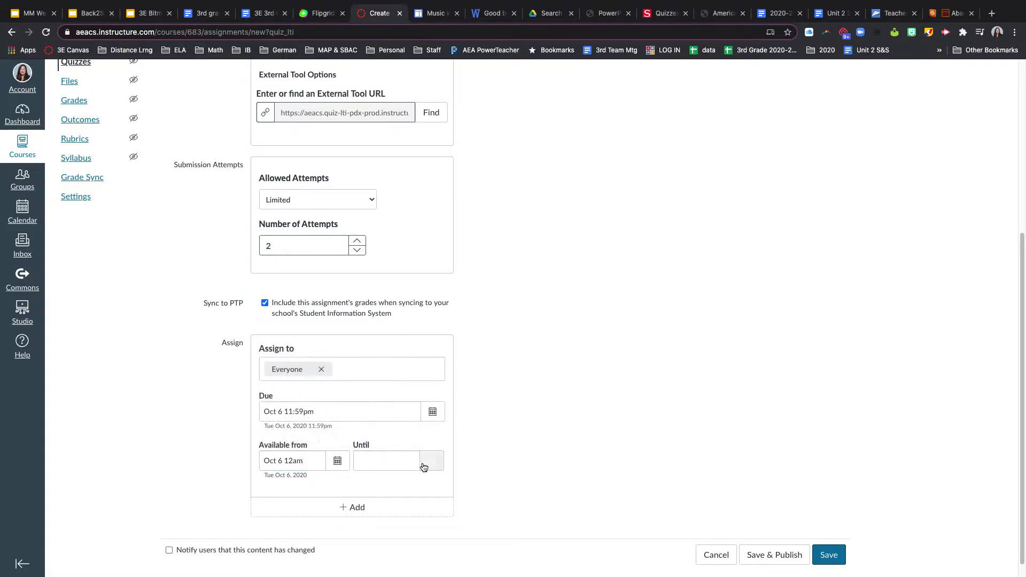
left_click(429, 460)
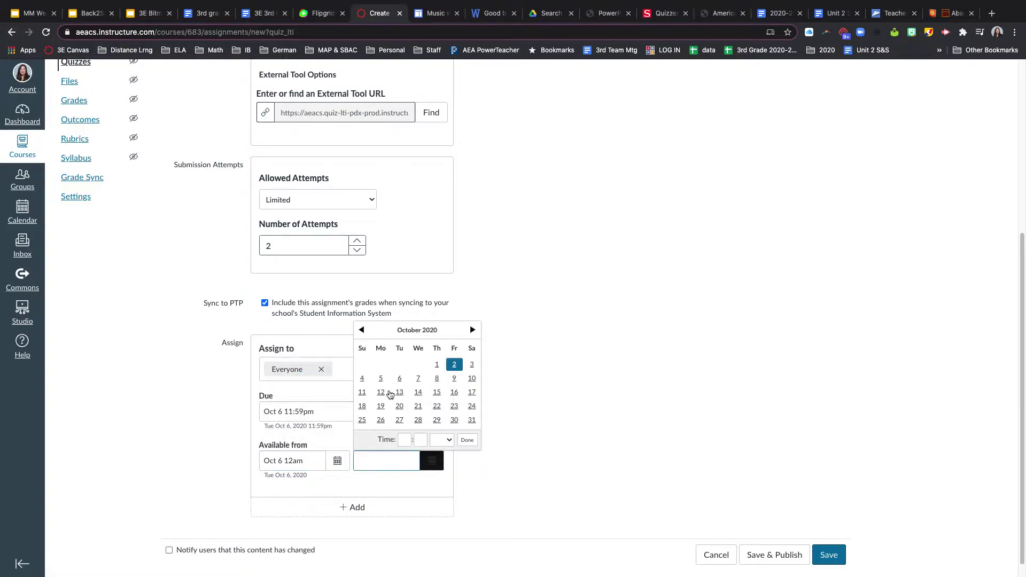
left_click(362, 406)
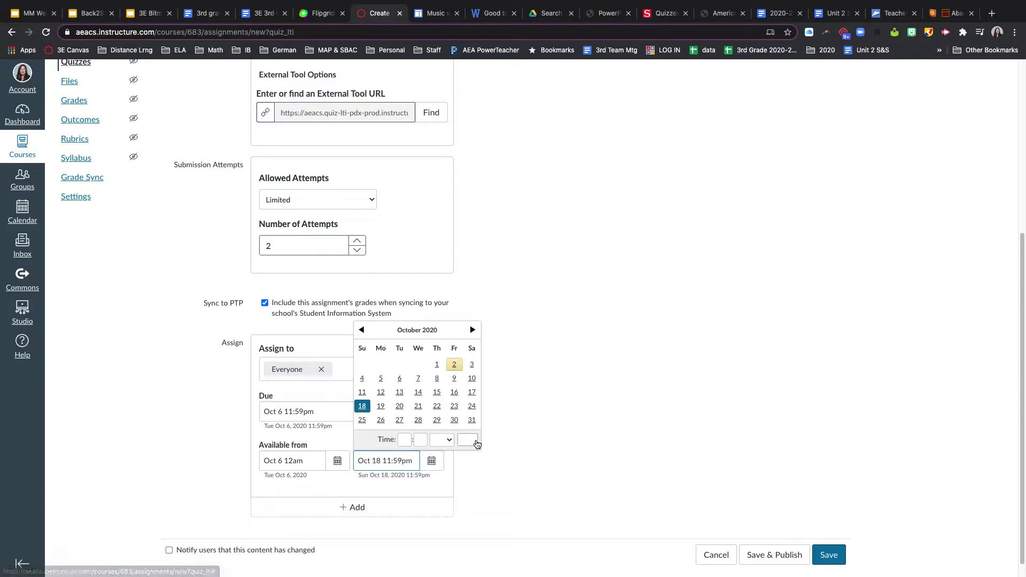
left_click(467, 440)
scroll(662, 487, "down", 1)
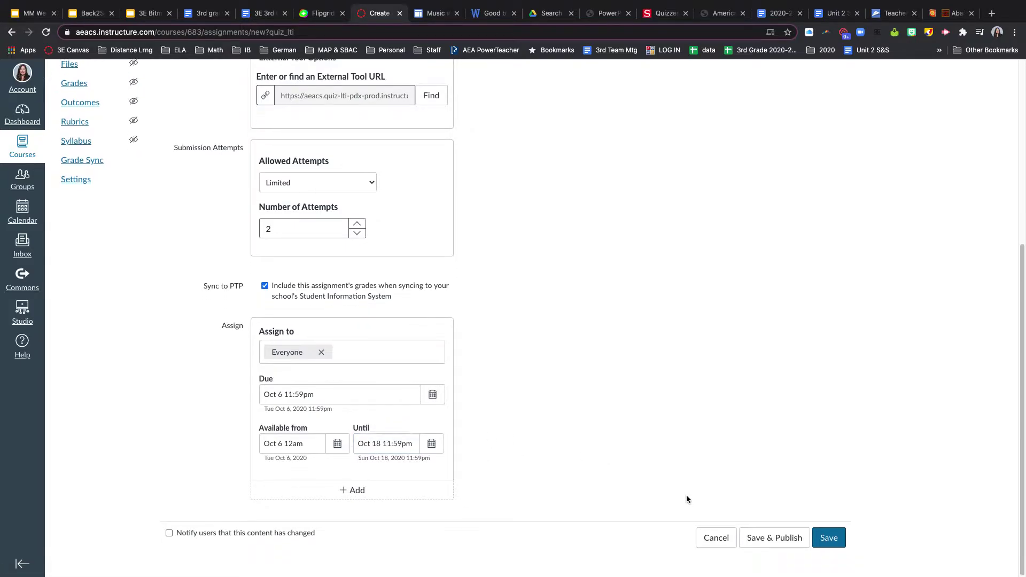
left_click(829, 538)
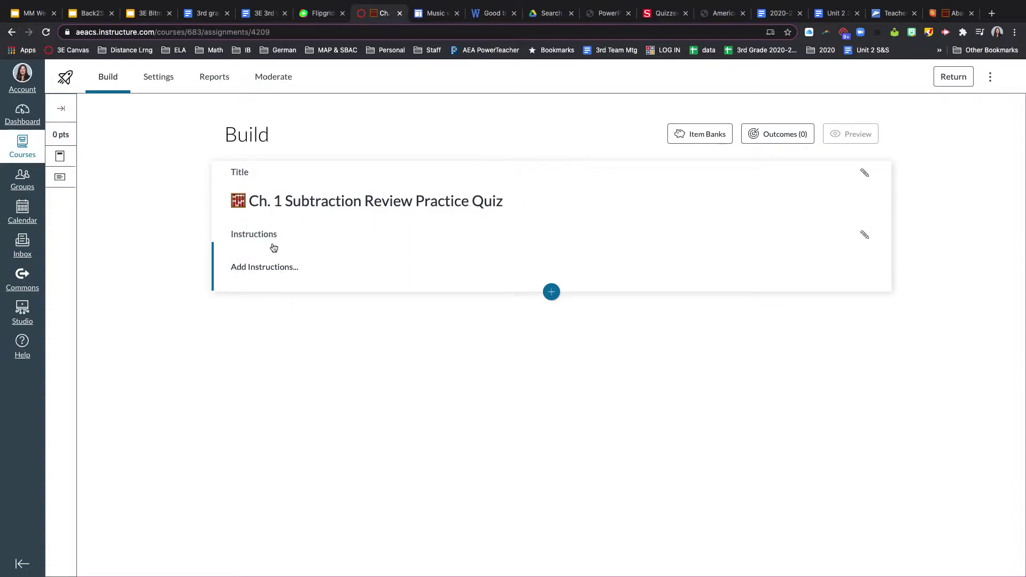
- Enter the quiz instructions "Chapter 1 Review - Subtraction" with "#1-4 Subtraction Equations" on the second line
left_click(263, 269)
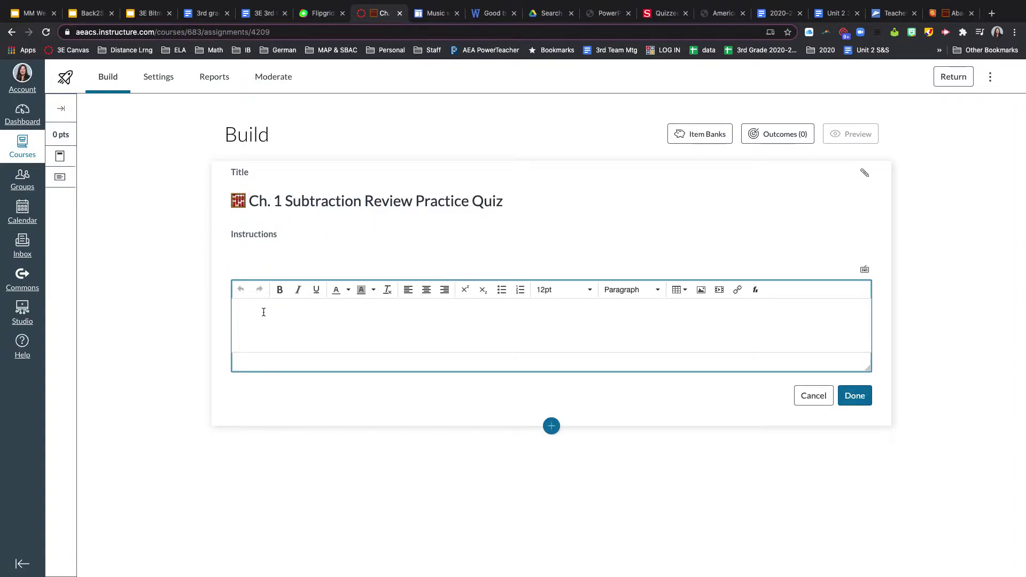
type("Chapter 1 Review - Subtraction")
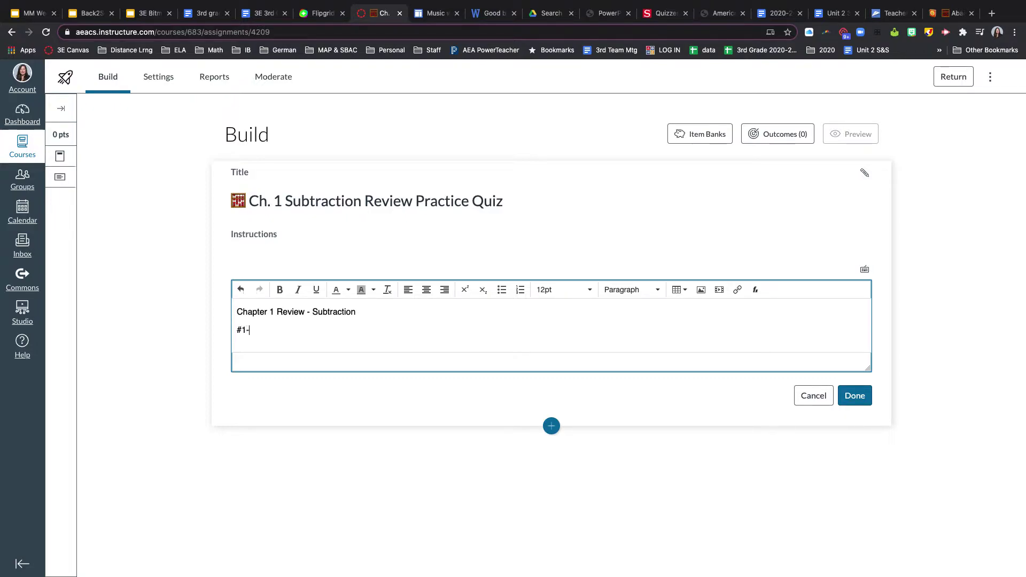
type("#1-4 ")
type("Subtract")
type("ion ")
type("Eu")
type("quations")
key("Return")
- Add "#5-8 Subtraction Word Problems" as the third line of the quiz instructions
type("$5")
key("BackSpace")
key("BackSpace")
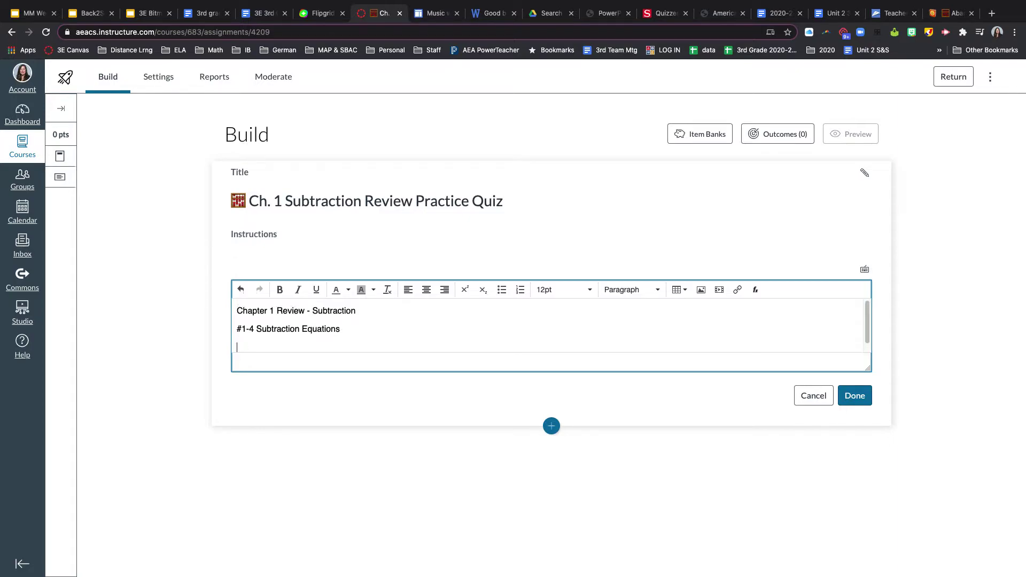
type("$5-8")
key("Home")
key("Delete")
type("#")
left_click(266, 347)
type("Word Problems")
left_click(256, 347)
type("Subr")
key("BackSpace")
type("traction")
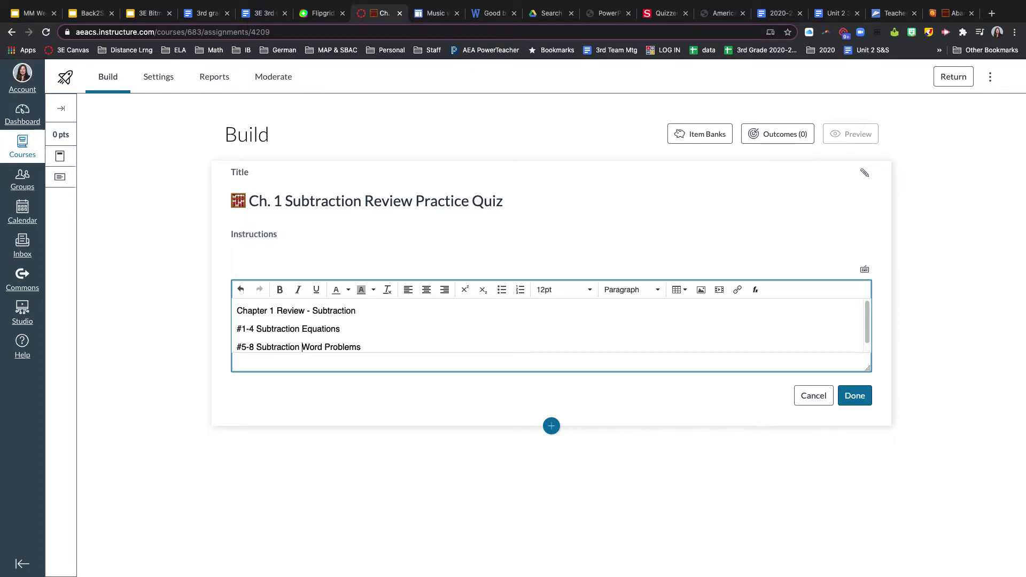
- Finish the instructions with "Solve each problem. Use scratch paper or a white board to solve. Use addition to double check your answer is correct." and save them
left_click(368, 348)
key("Return")
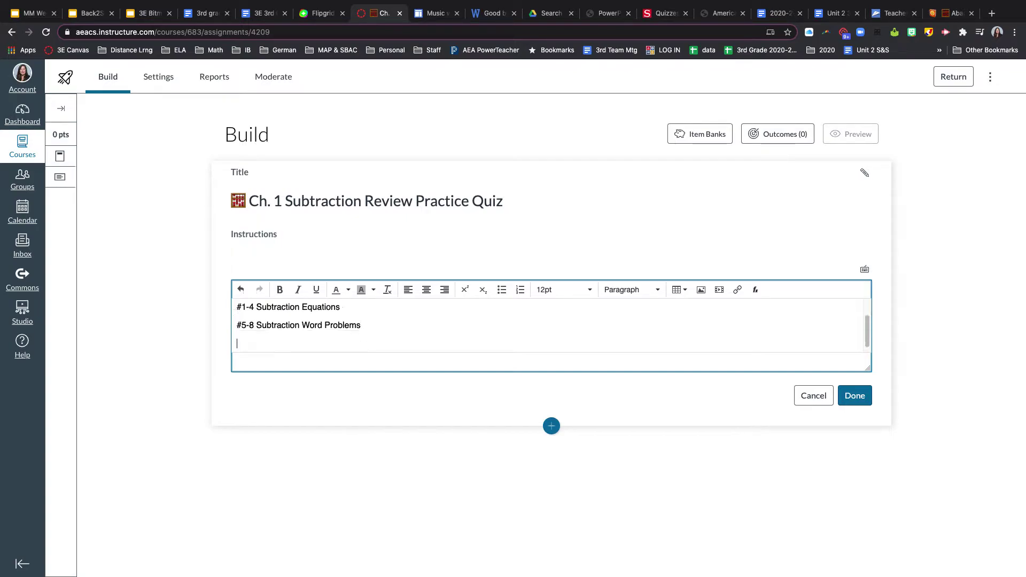
type("Solve each problem.  Use scratch paper or a white boar")
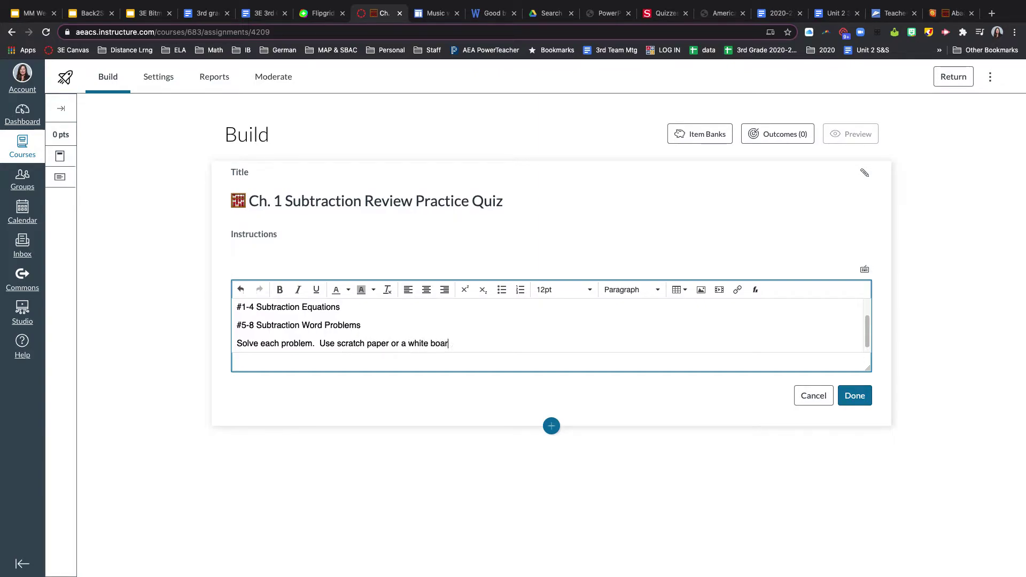
type("d to solve.  Use addition to double c")
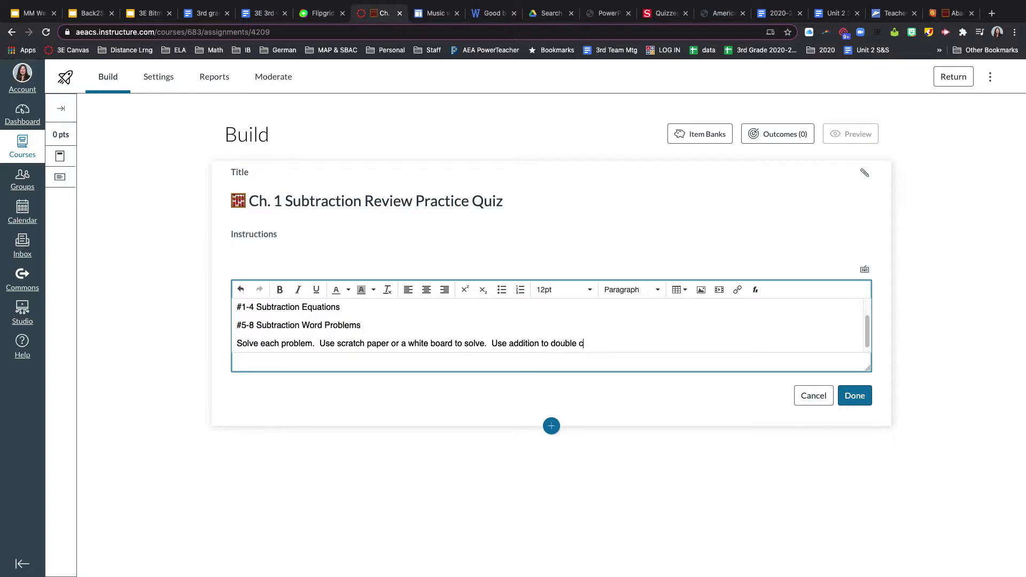
type("heck your answer is correct.")
left_click(855, 395)
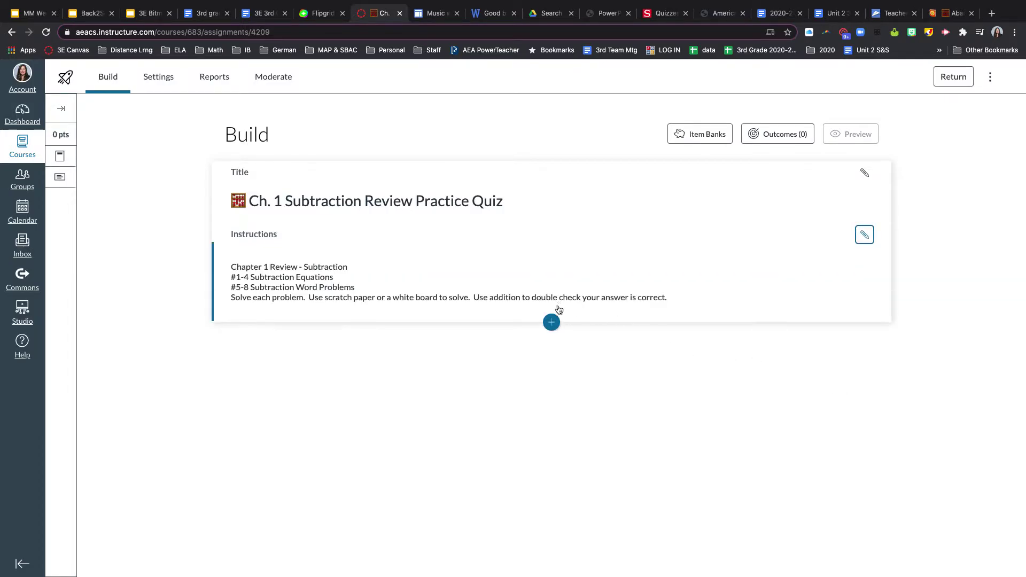
- Add a Fill in the Blank question titled "Subtraction Equation" below the instructions
left_click(552, 322)
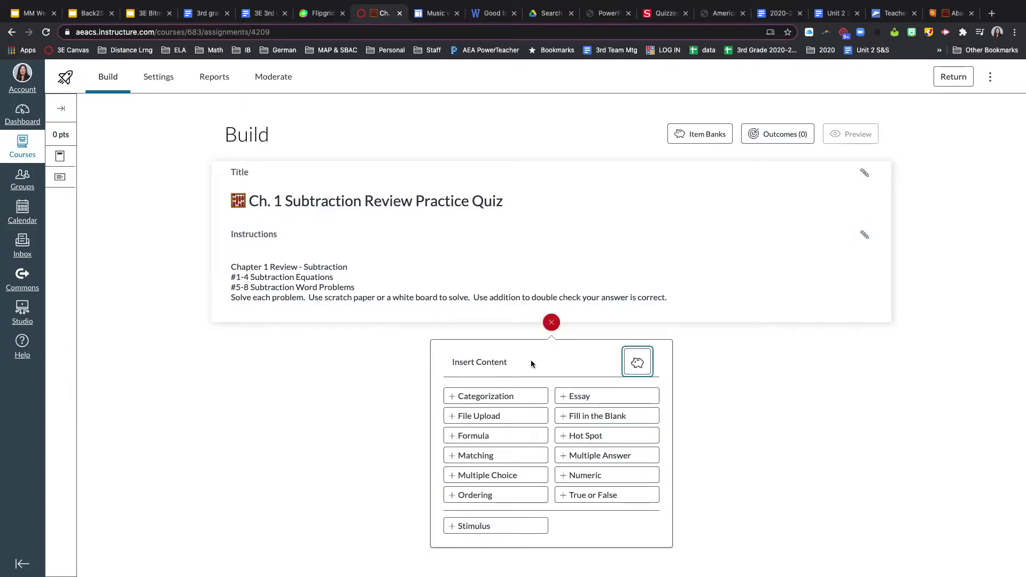
left_click(584, 418)
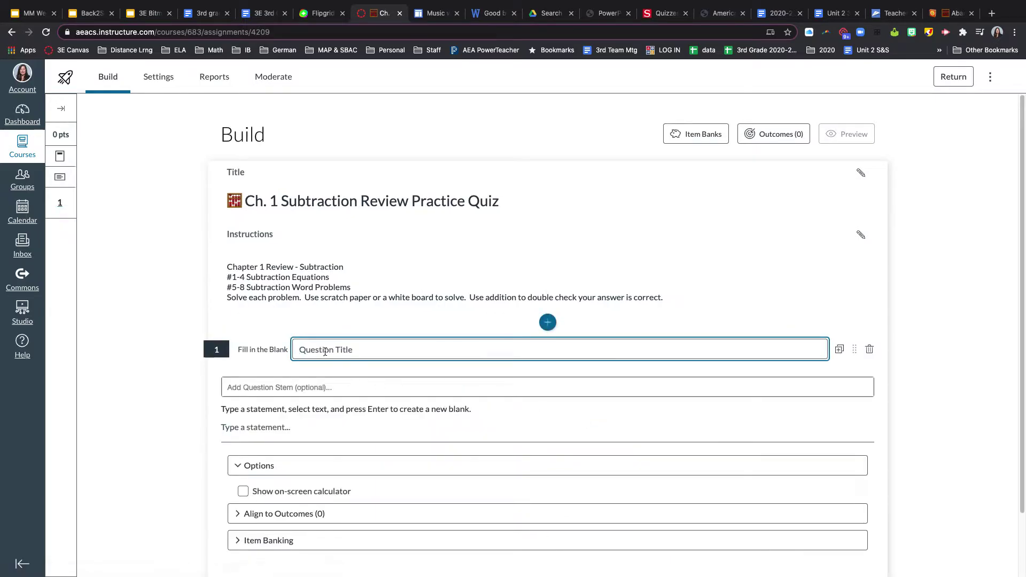
type("S")
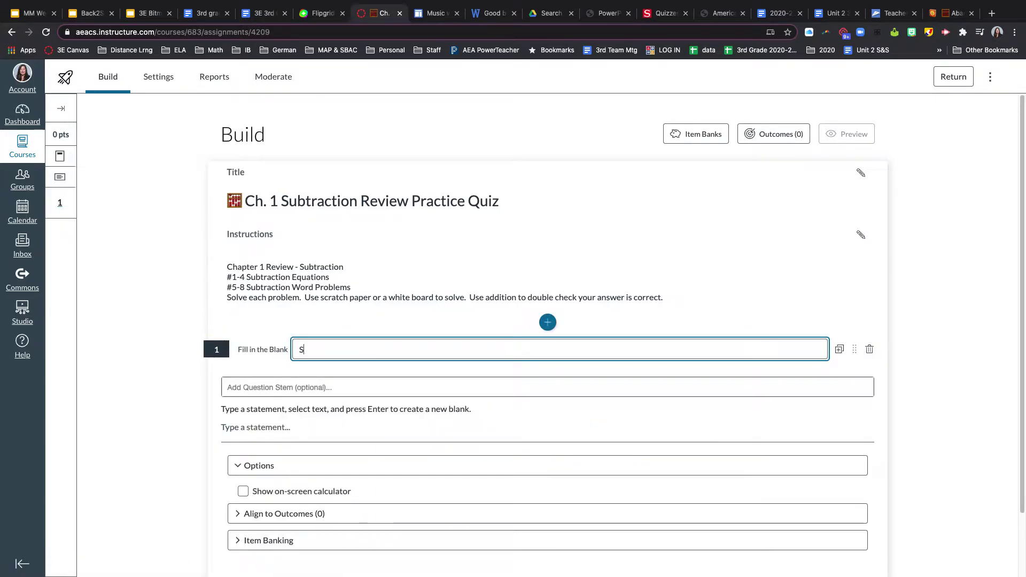
type("ubt")
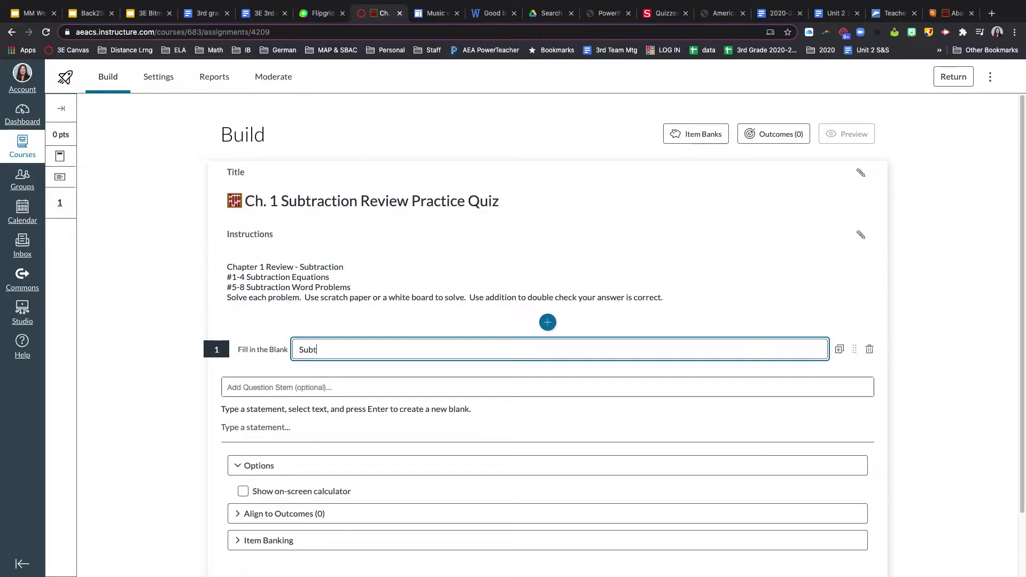
type("raction Equation")
- Enter the question stem "Solve the equation." with "248 + 339 = 587" on the second line
left_click(300, 390)
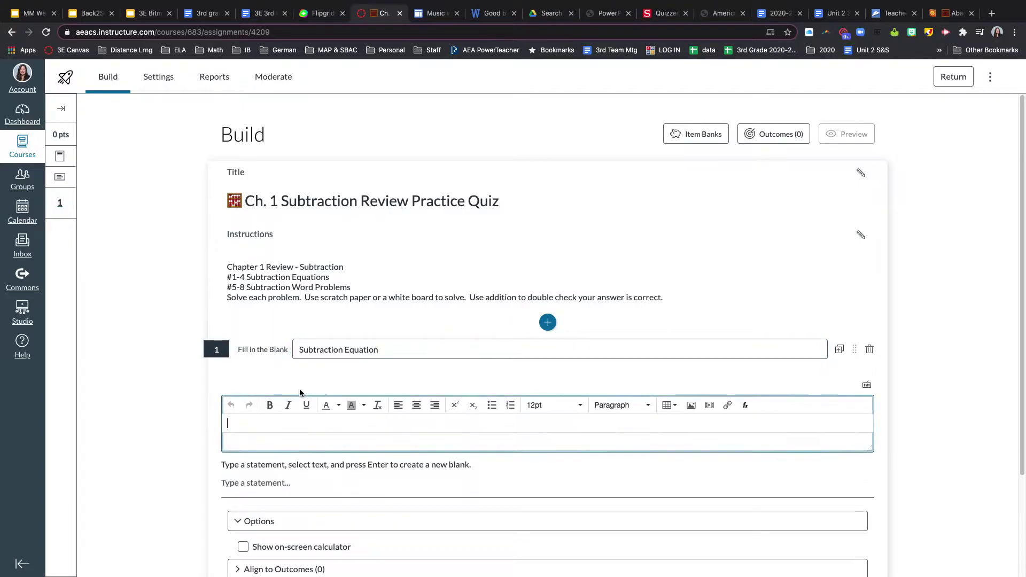
type("Solve")
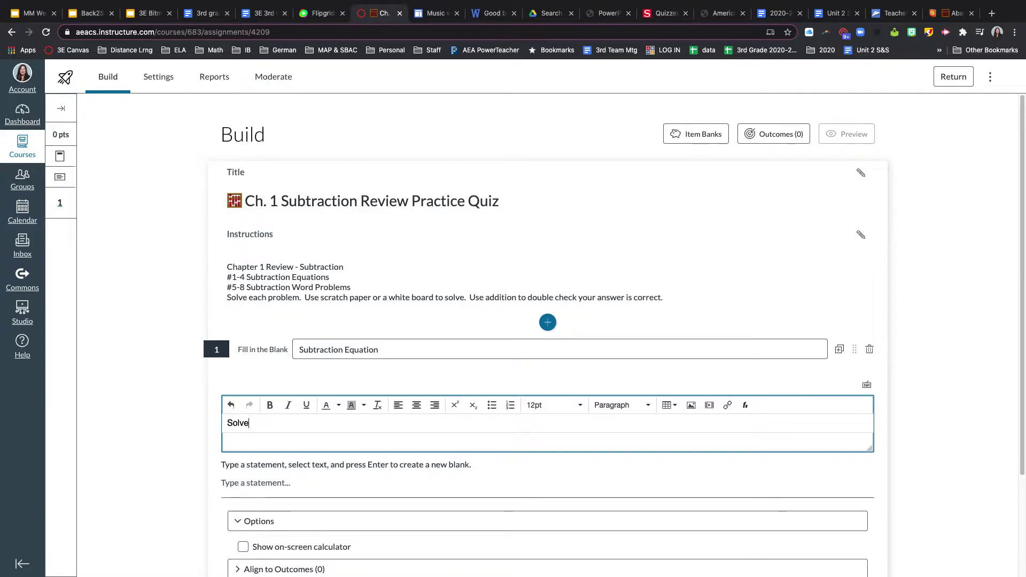
type(" the equation.")
key("Return")
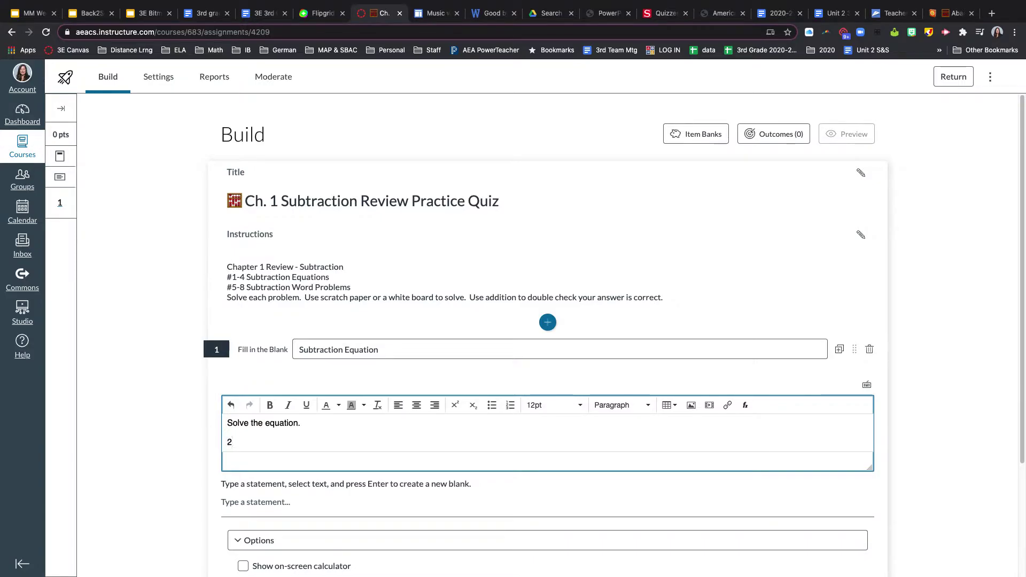
type("248 + 339 =")
type("587")
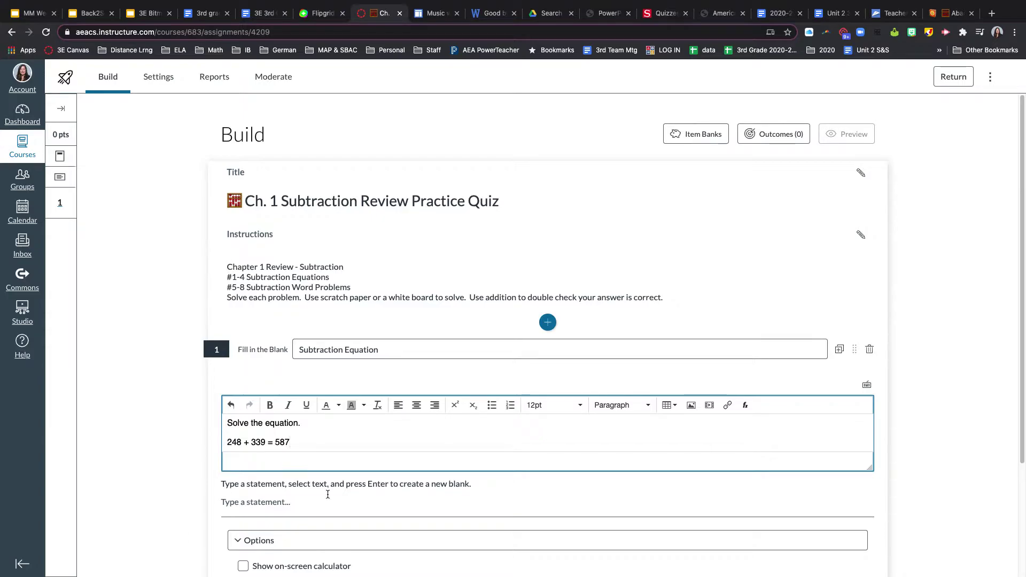
- Move the equation out of the question stem into the fill-in-the-blank statement, leaving only "Solve the equation." in the stem
left_click(288, 501)
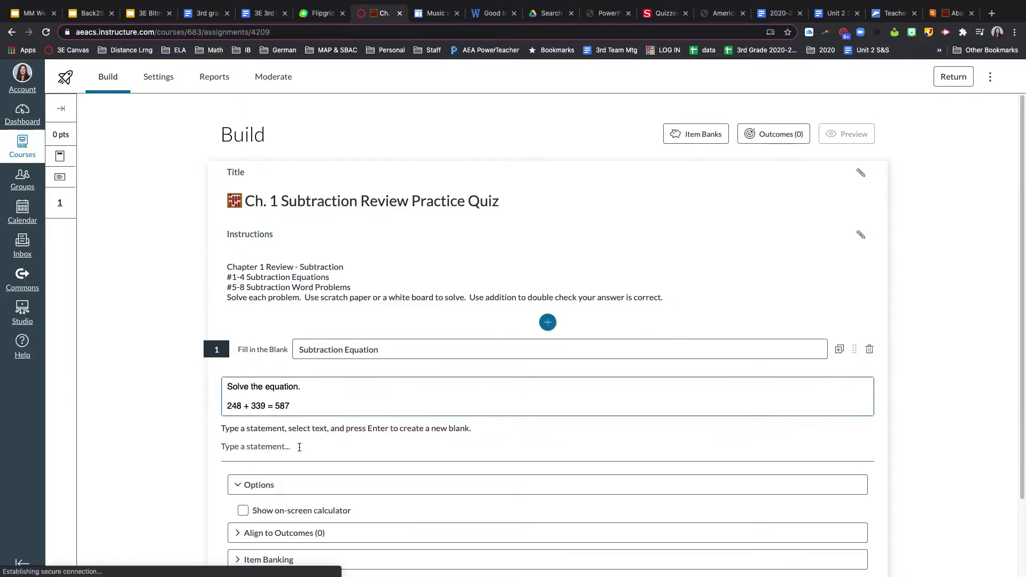
left_click(275, 405)
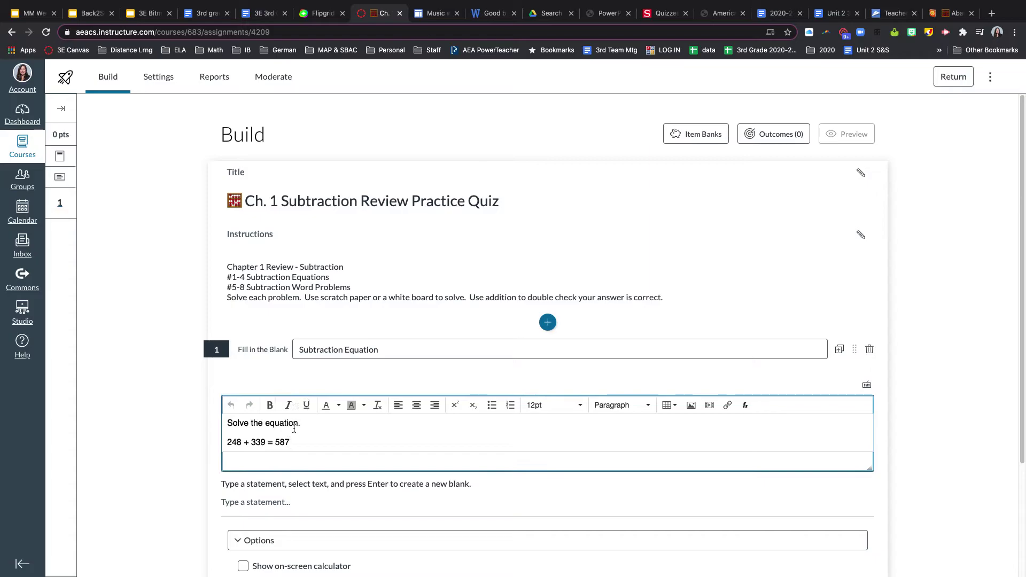
left_click_drag(294, 443, 275, 444)
left_click(287, 455)
left_click(291, 501)
left_click(299, 407)
triple_click(262, 442)
key("super+c")
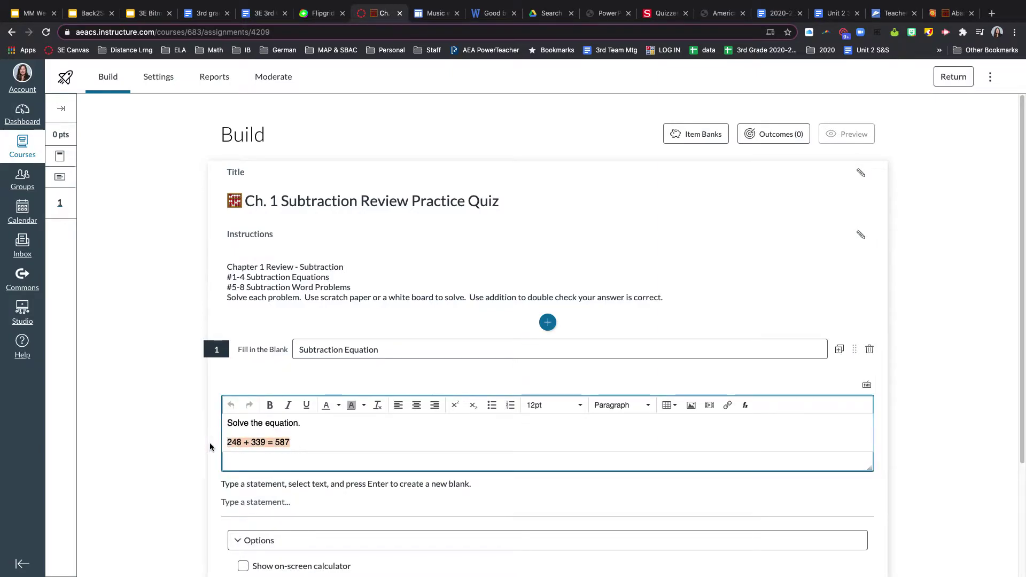
key("BackSpace")
key("BackSpace")
key("BackSpace")
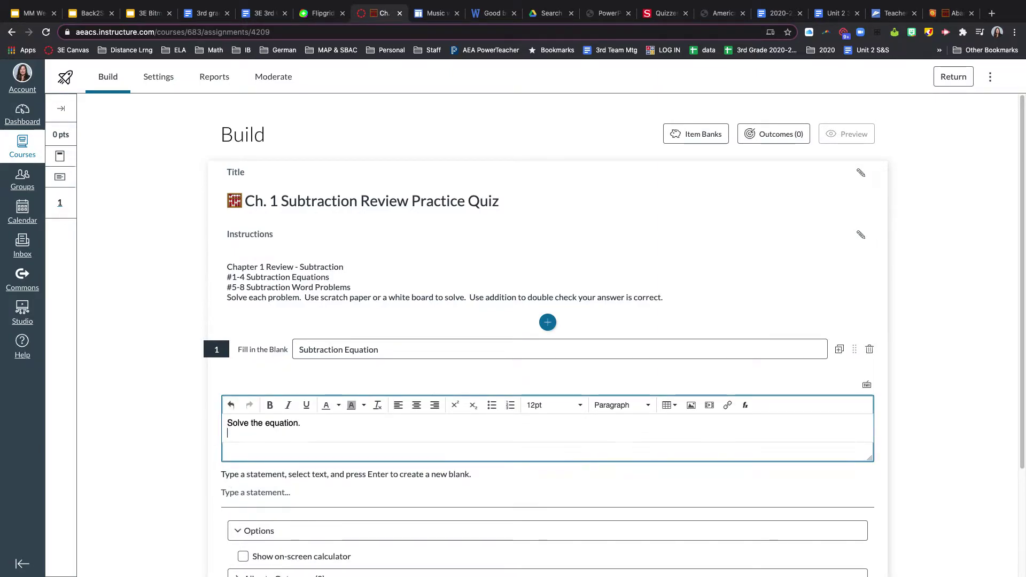
left_click(247, 484)
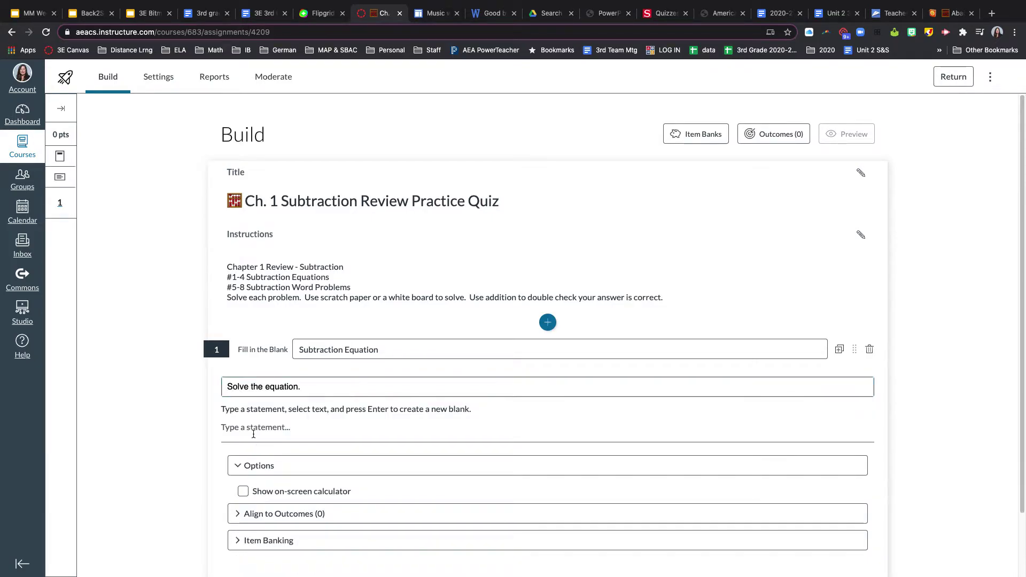
key("super+v")
- Turn 587 in the statement into a blank and set its text match to Exact Match
left_click_drag(285, 426, 267, 428)
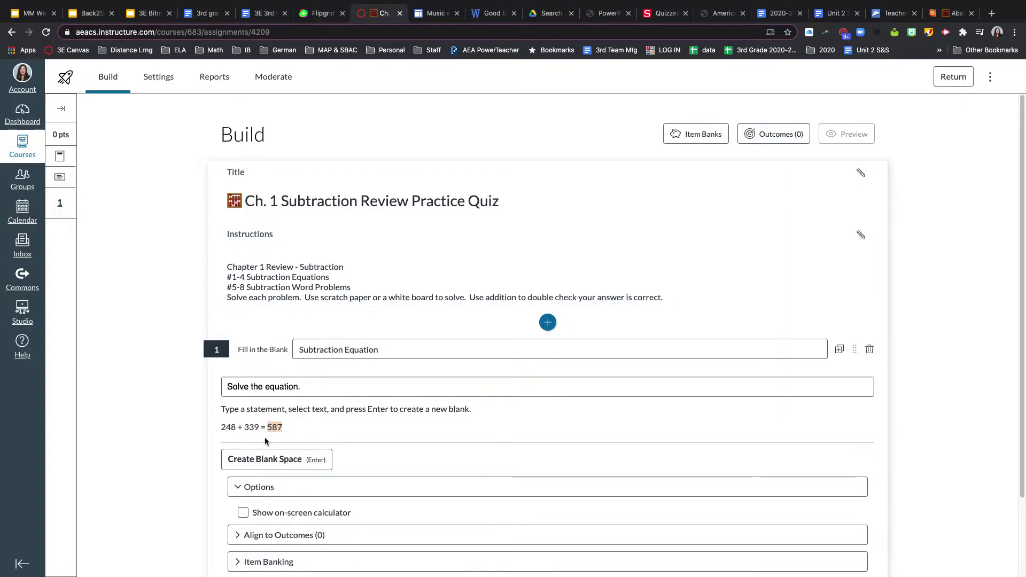
left_click(257, 461)
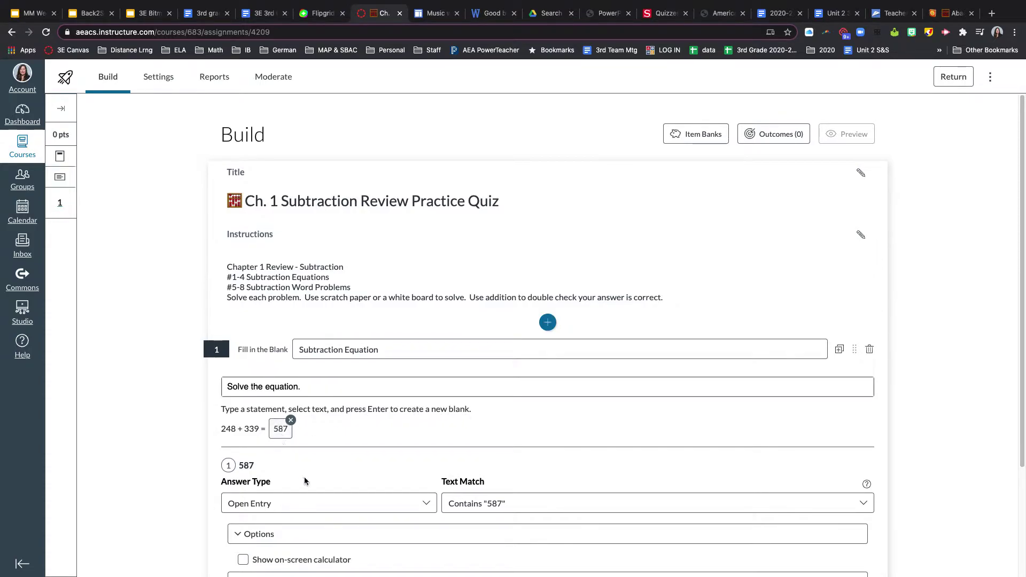
left_click(508, 505)
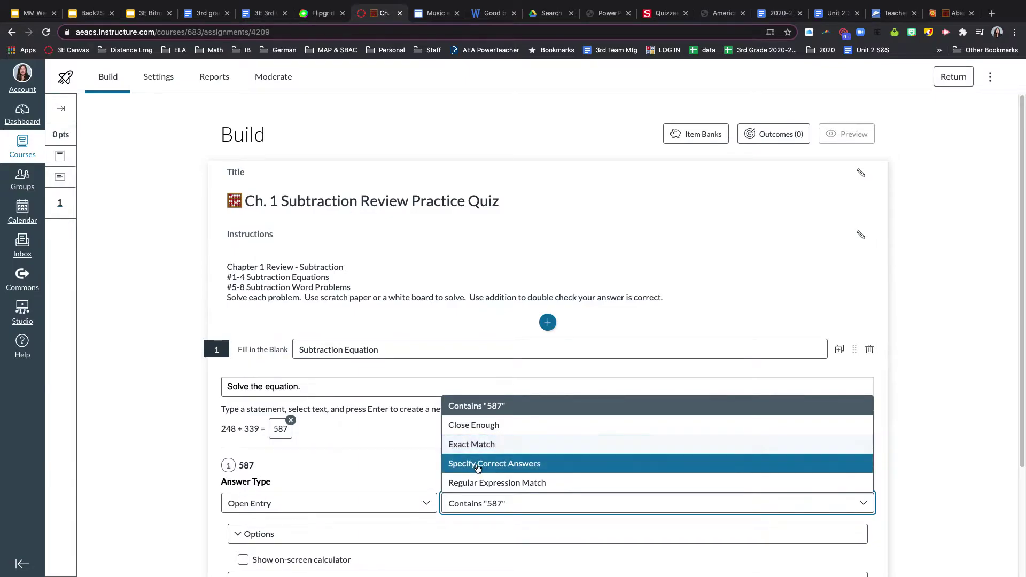
left_click(422, 473)
left_click(480, 504)
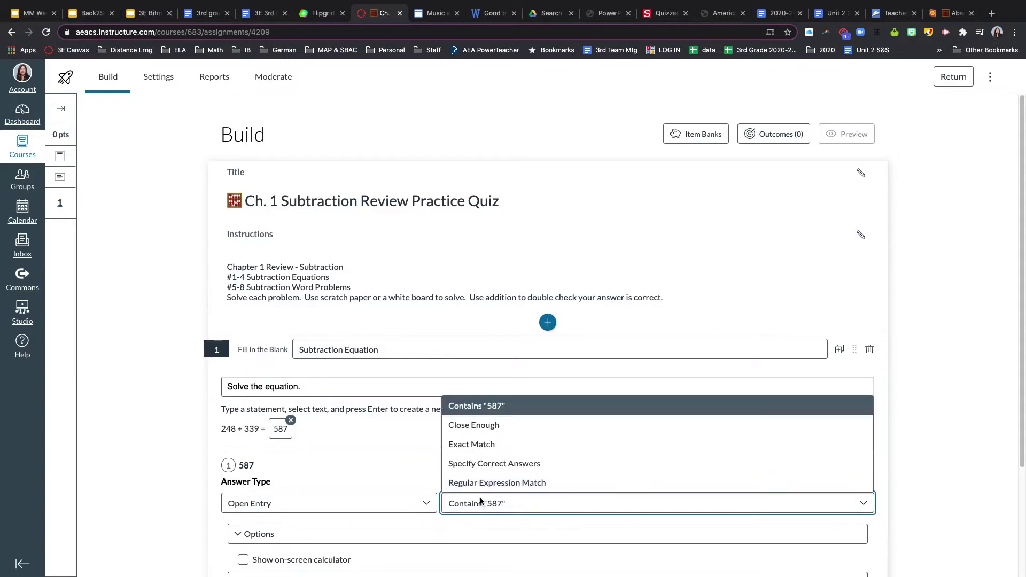
left_click(479, 443)
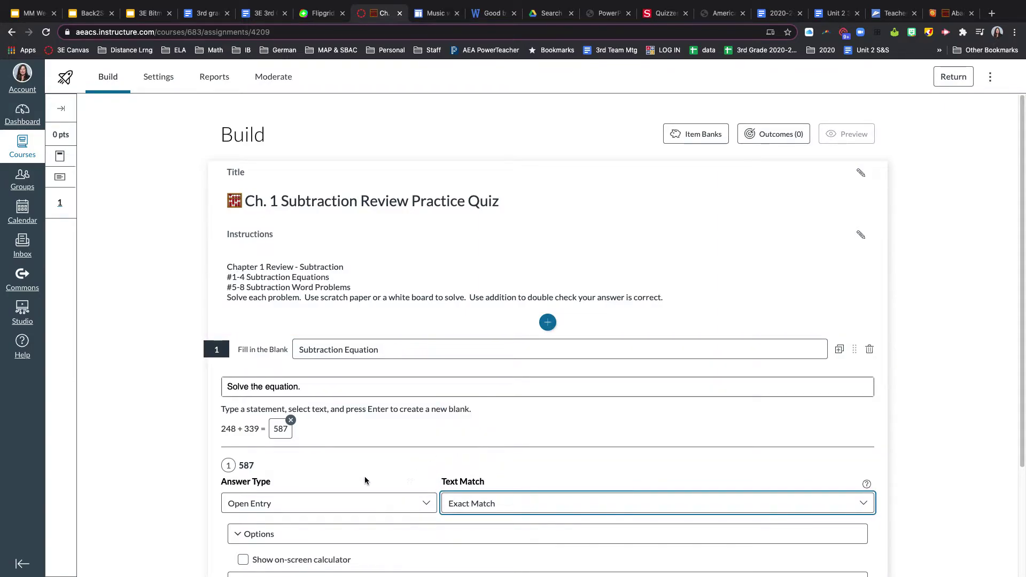
scroll(364, 480, "down", 1)
left_click(239, 478)
left_click(239, 478)
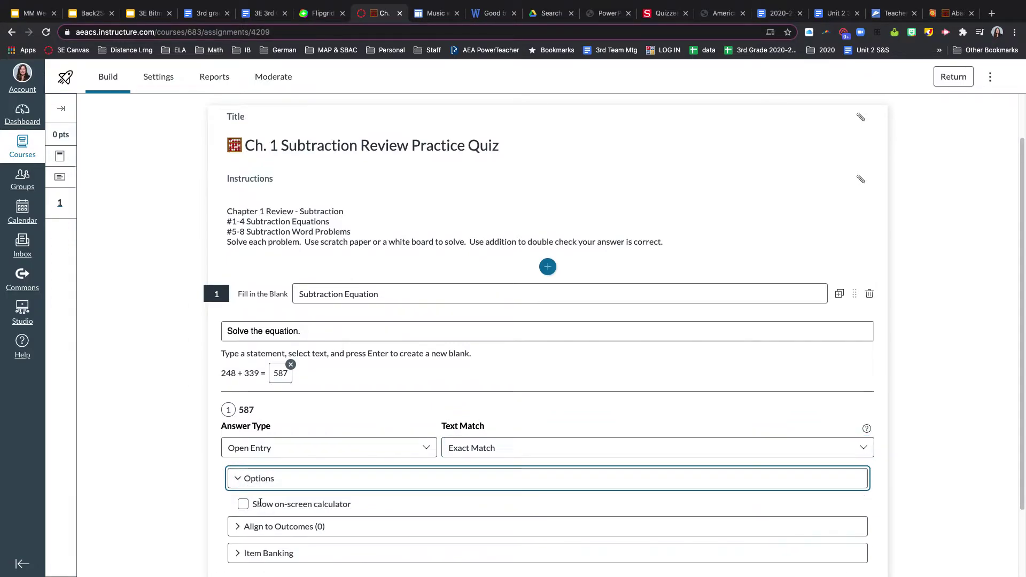
left_click(311, 486)
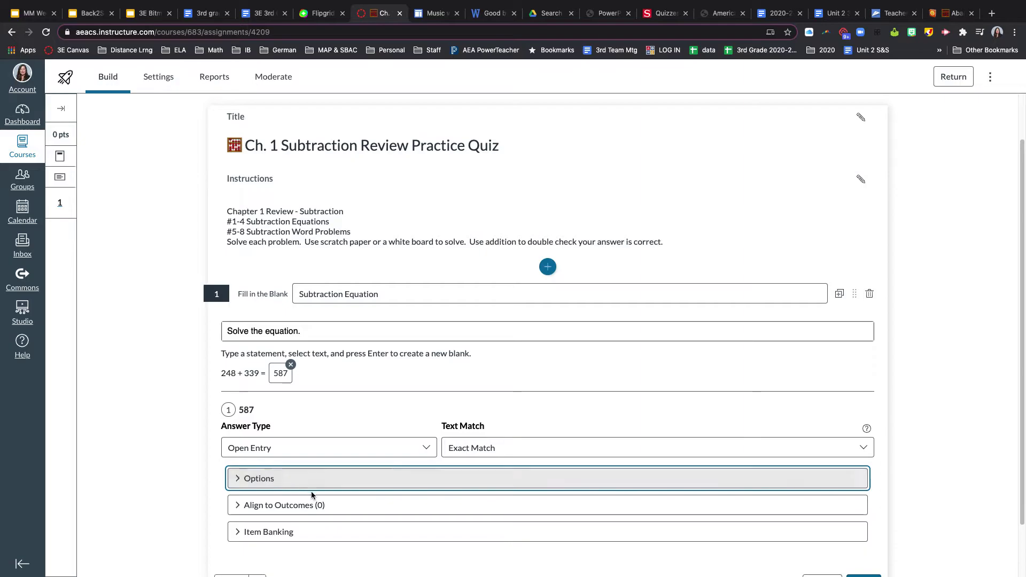
- Try to rewrite the statement's equation as a subtraction, starting by removing its plus sign
left_click(243, 374)
key("BackSpace")
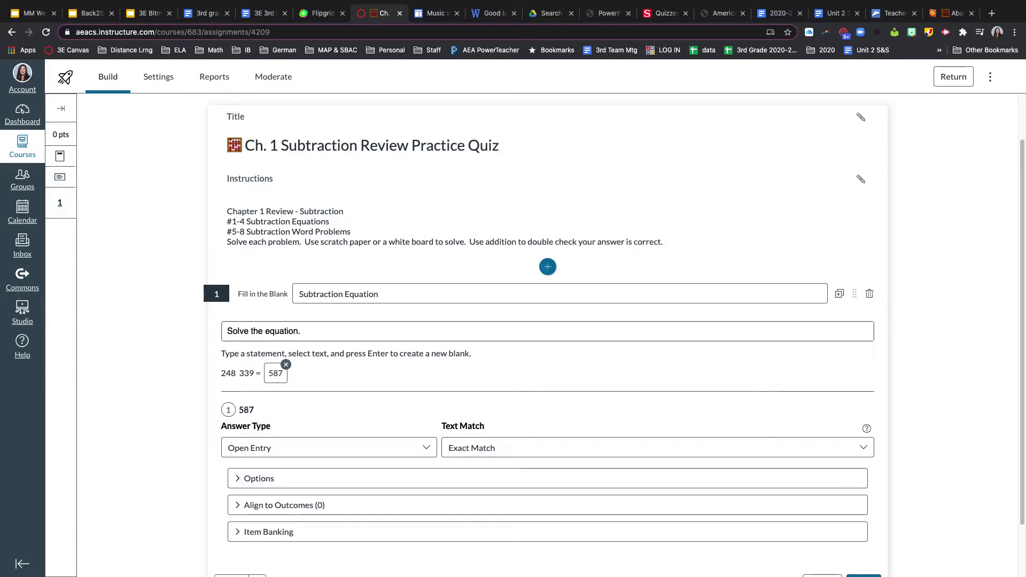
left_click_drag(253, 371, 201, 368)
type("33=")
key("Escape")
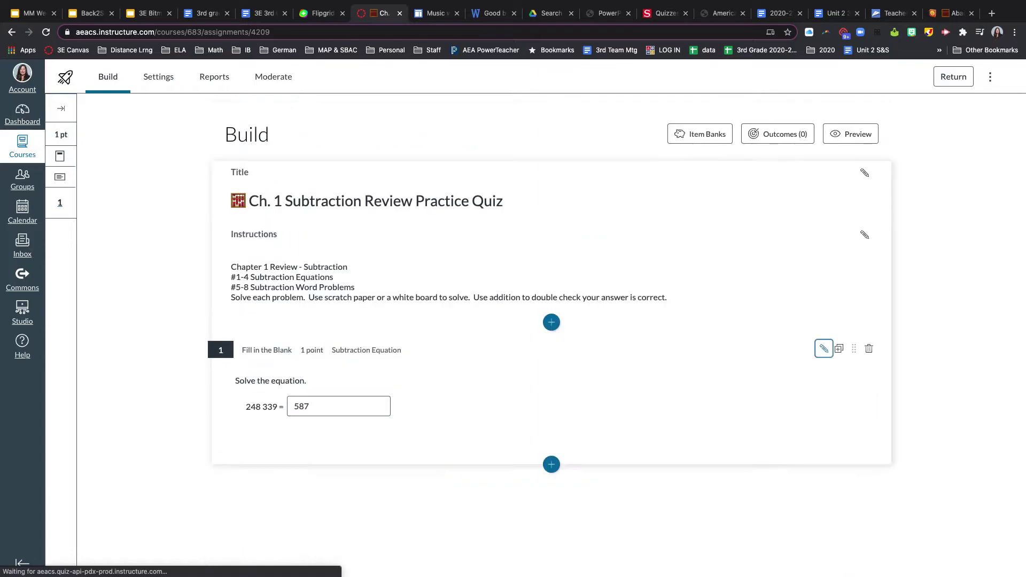
key("Return")
type("248")
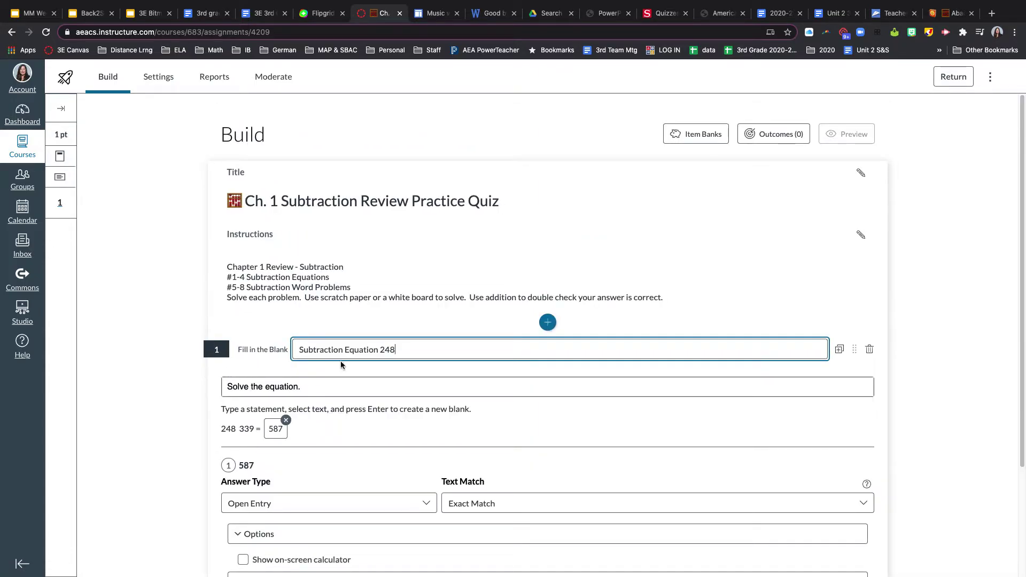
left_click_drag(407, 348, 379, 349)
key("BackSpace")
- Replace the numbers before the equals sign in the statement with "339-248"
left_click_drag(255, 429, 222, 430)
type("33")
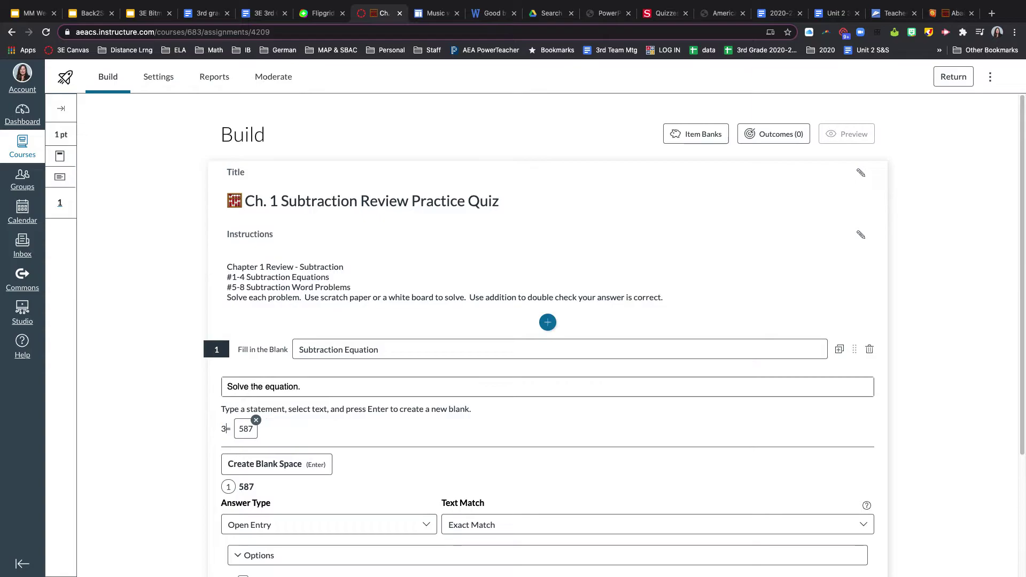
type("9-")
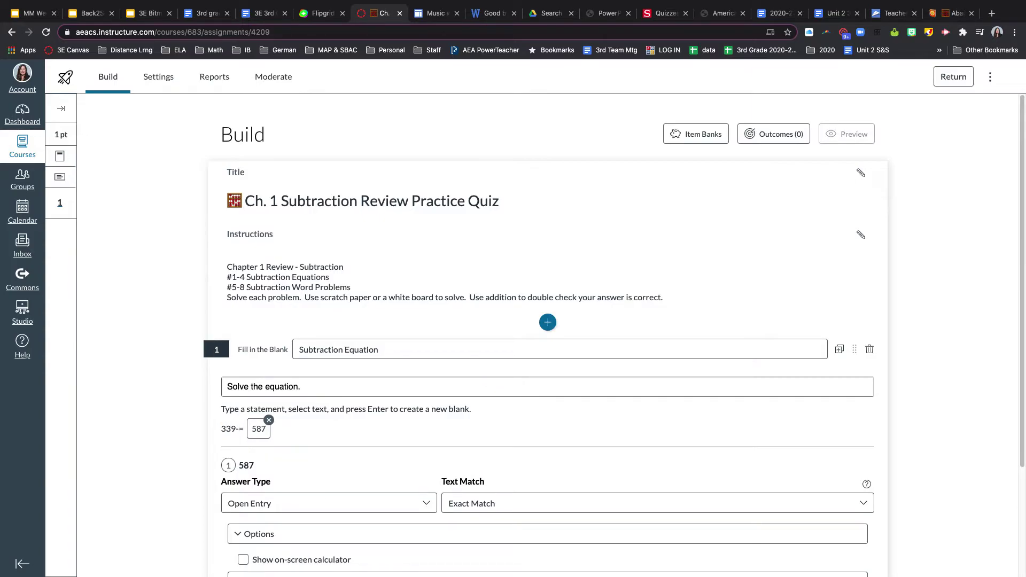
type("248")
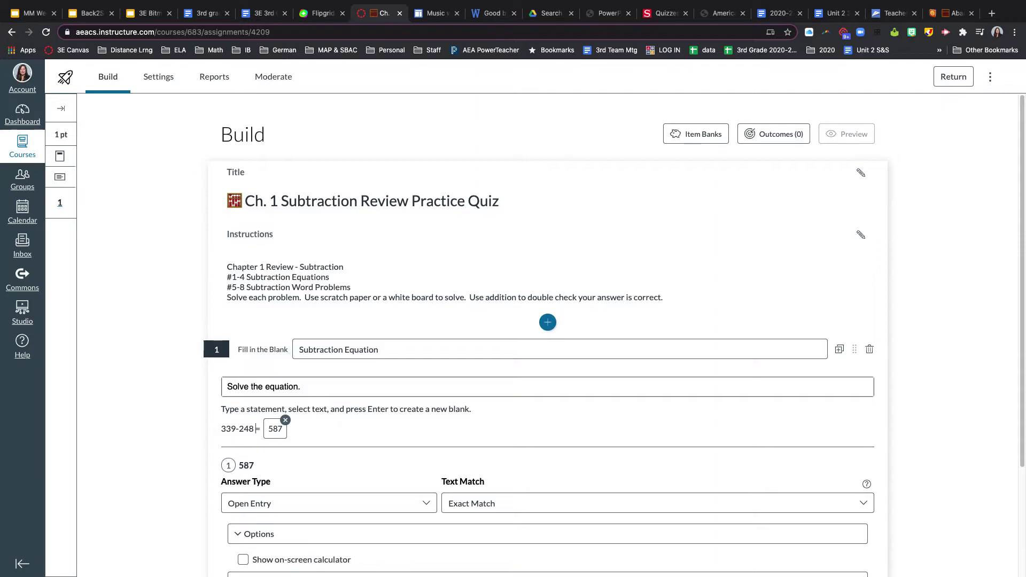
- Remove the existing blank from the statement and replace 587 with 91 as the equation's answer
left_click(285, 420)
left_click_drag(278, 427, 260, 429)
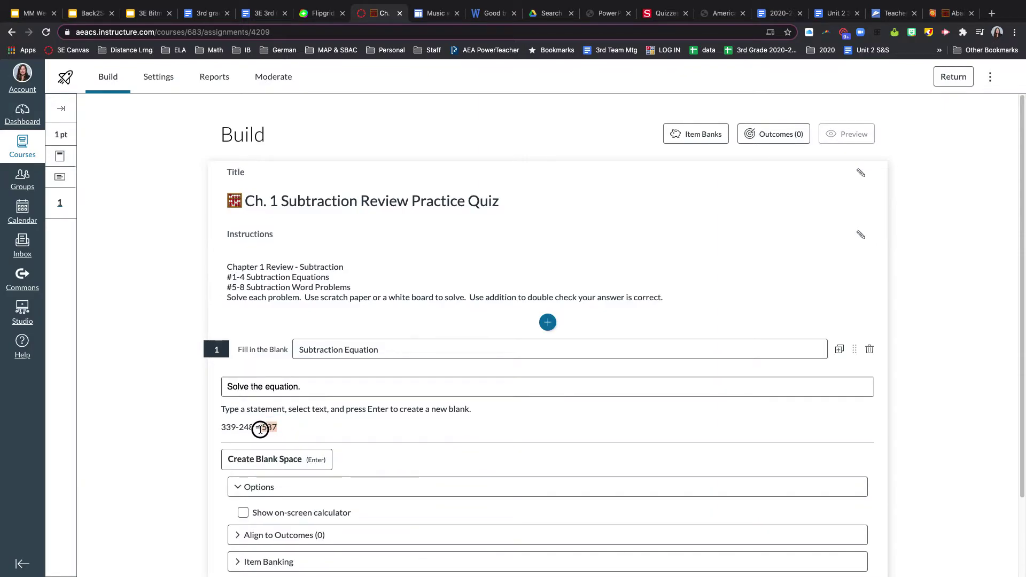
key("BackSpace")
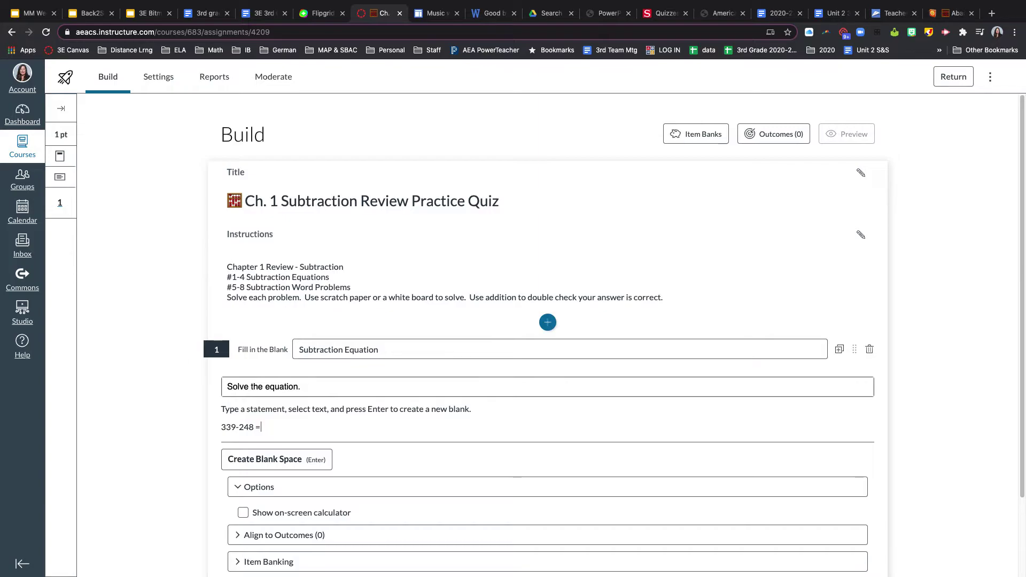
type(".")
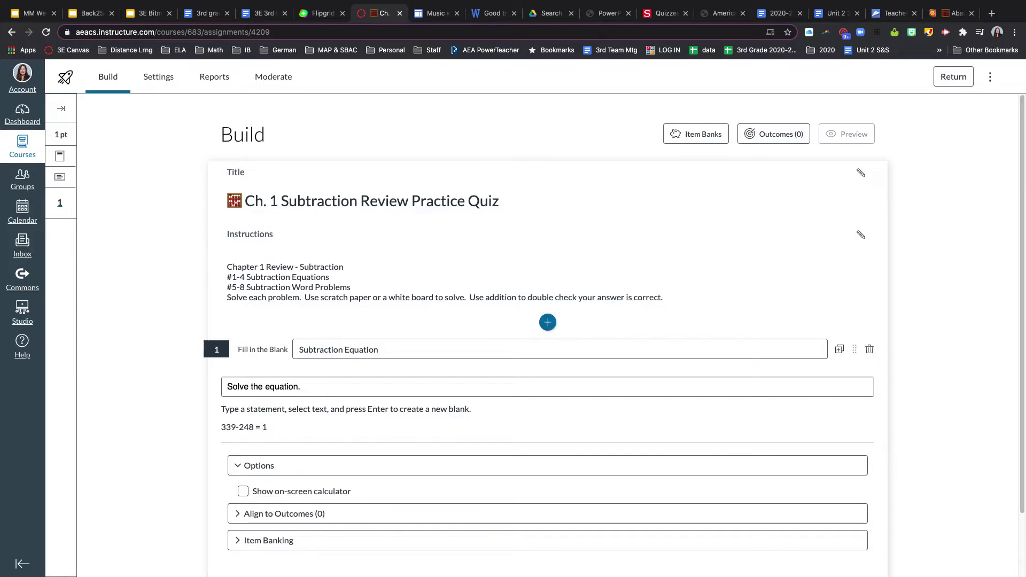
type("9")
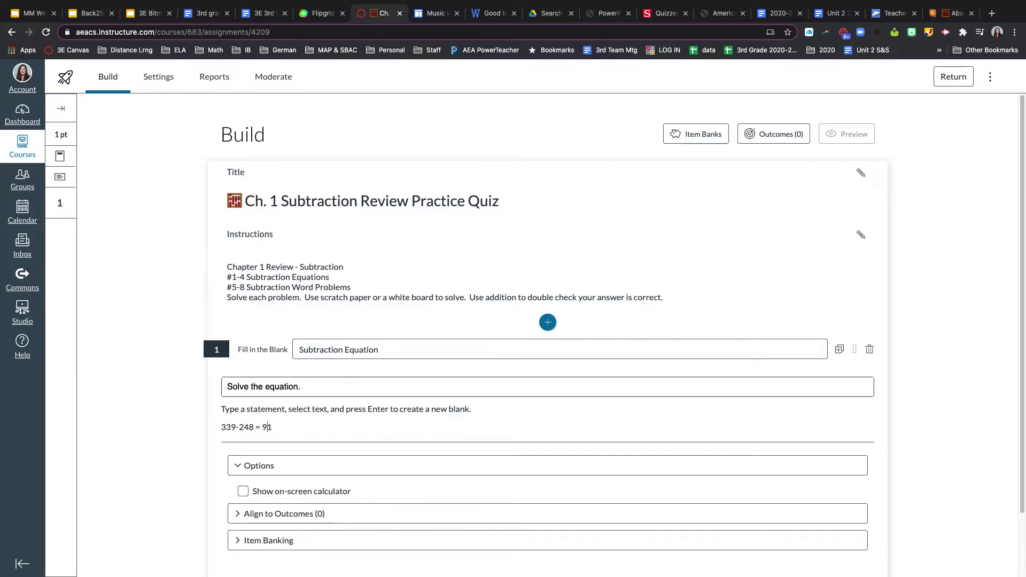
- Turn 91 in the statement into a blank and set its text match to Exact Match
left_click_drag(272, 427, 262, 429)
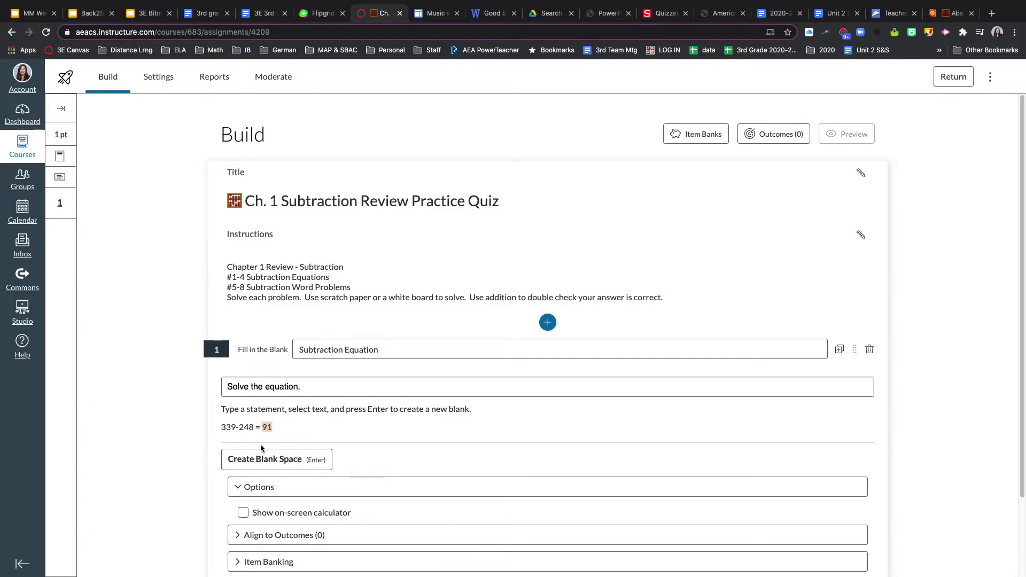
left_click(261, 460)
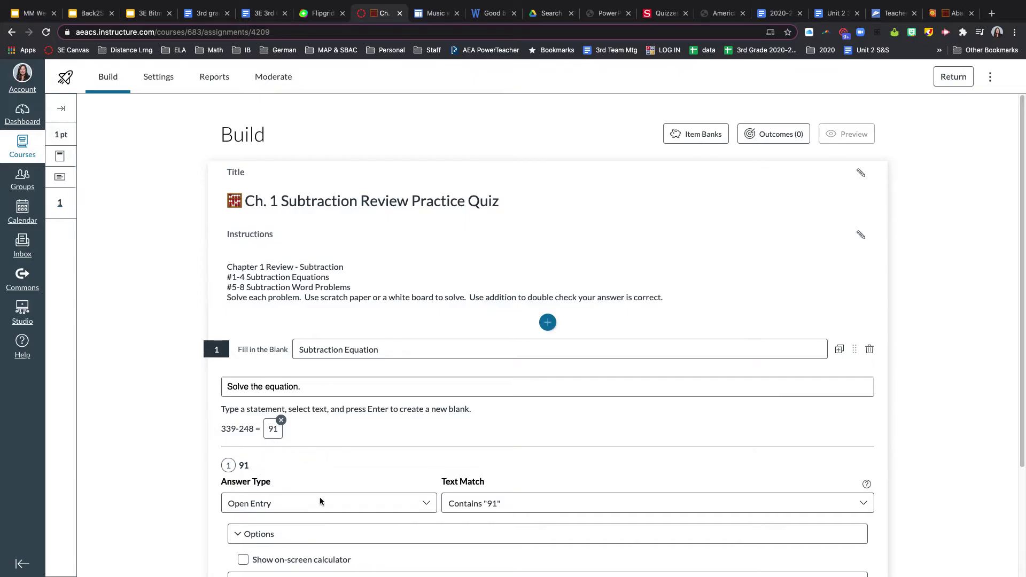
left_click(486, 504)
left_click(466, 446)
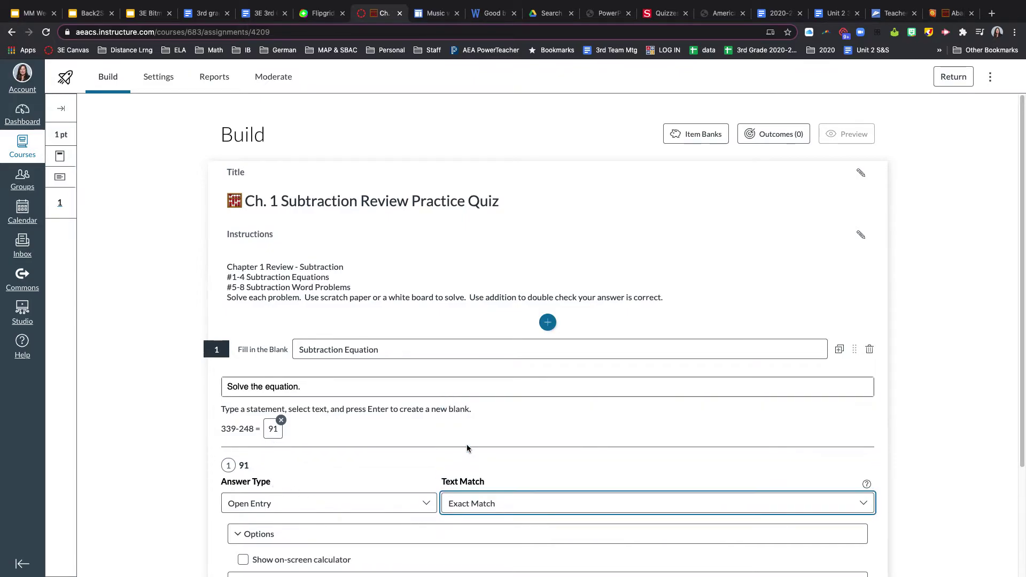
- Look through the question's options, outcome alignment and item banking settings, and finish editing the question
scroll(351, 488, "down", 3)
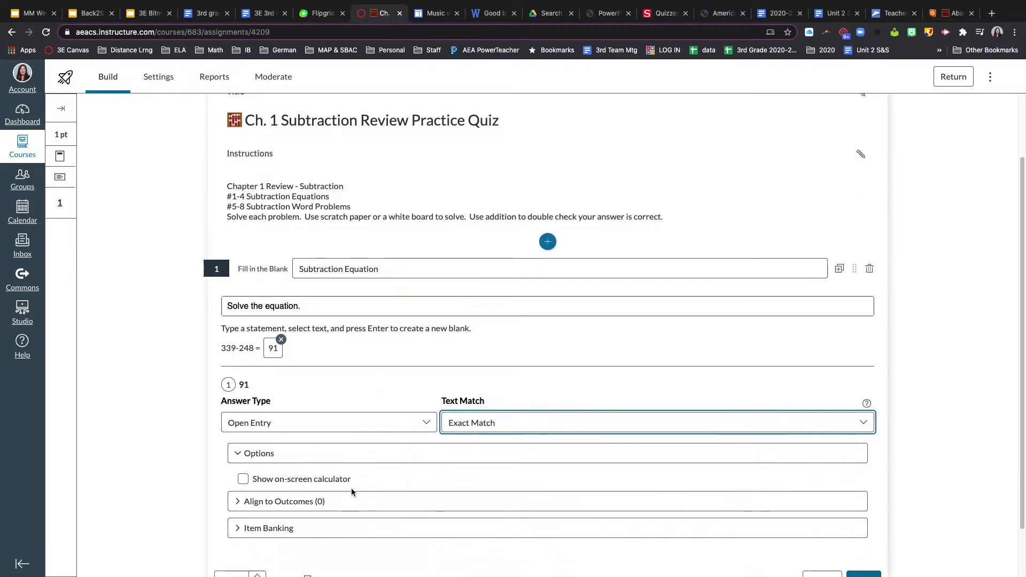
left_click(235, 422)
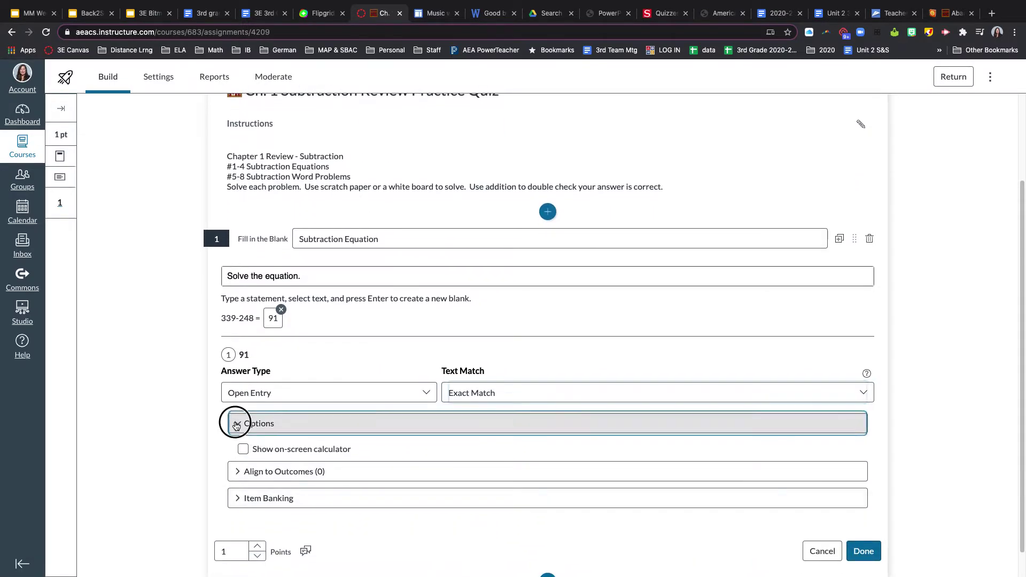
left_click(238, 450)
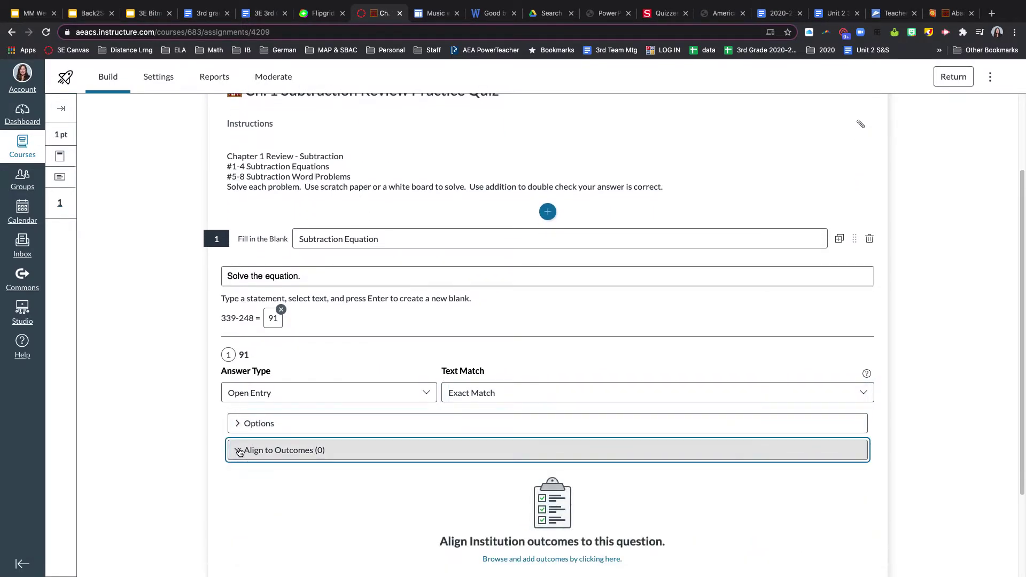
scroll(318, 497, "down", 2)
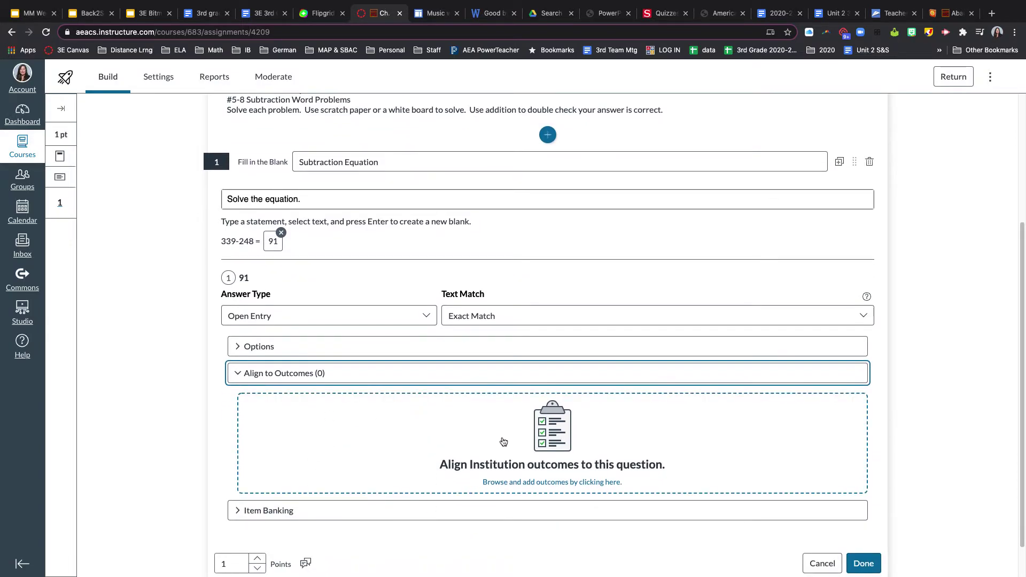
left_click(235, 373)
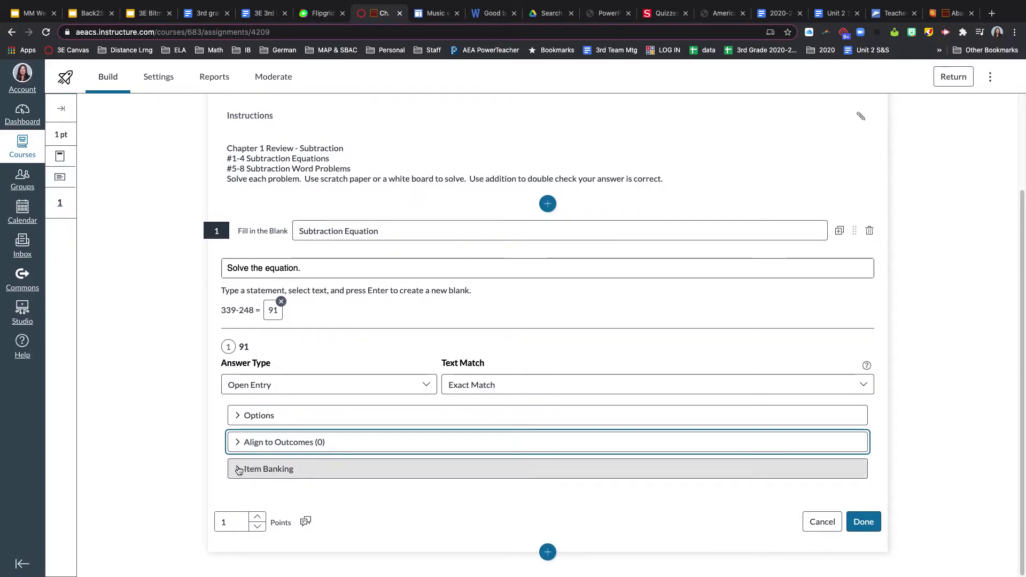
left_click(234, 469)
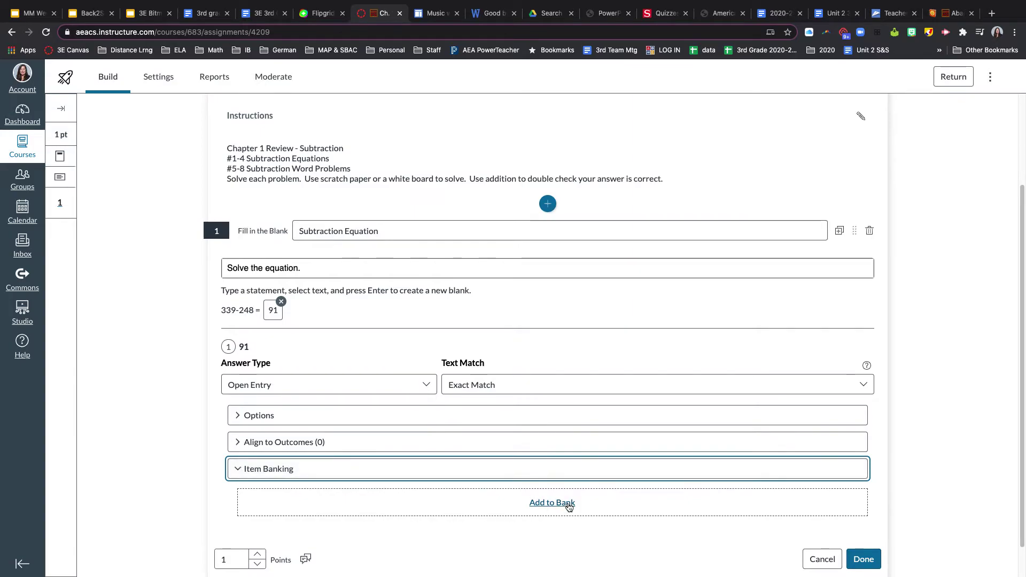
left_click(363, 469)
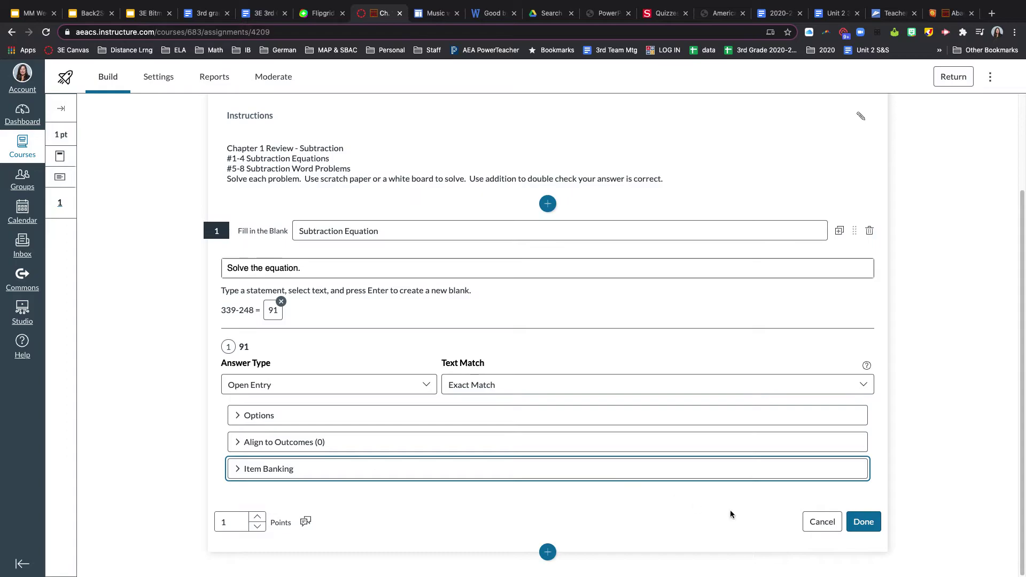
left_click(863, 521)
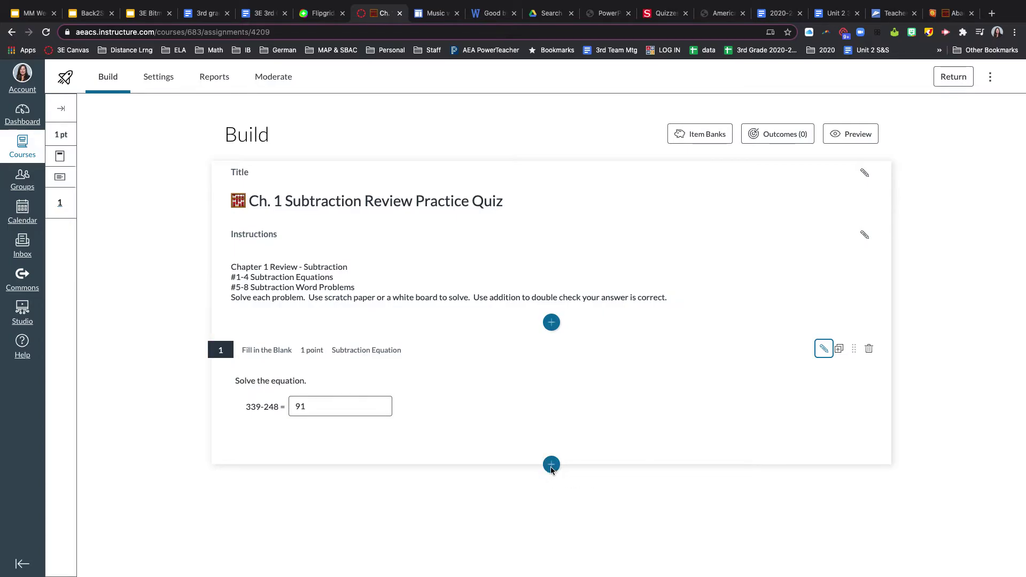
- Add a Multiple Choice question below the first question and title it "Word Problem"
left_click(552, 464)
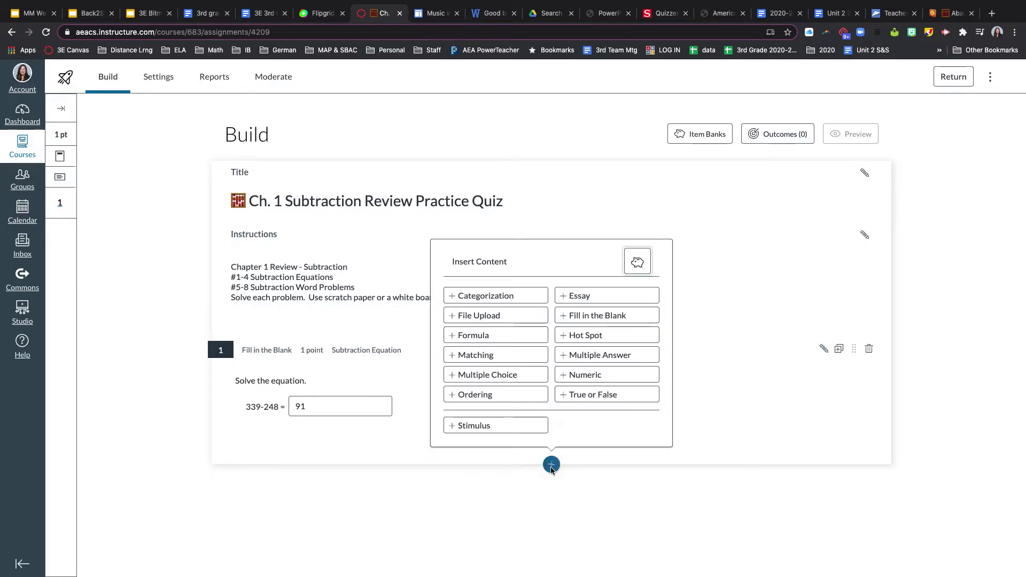
left_click(526, 376)
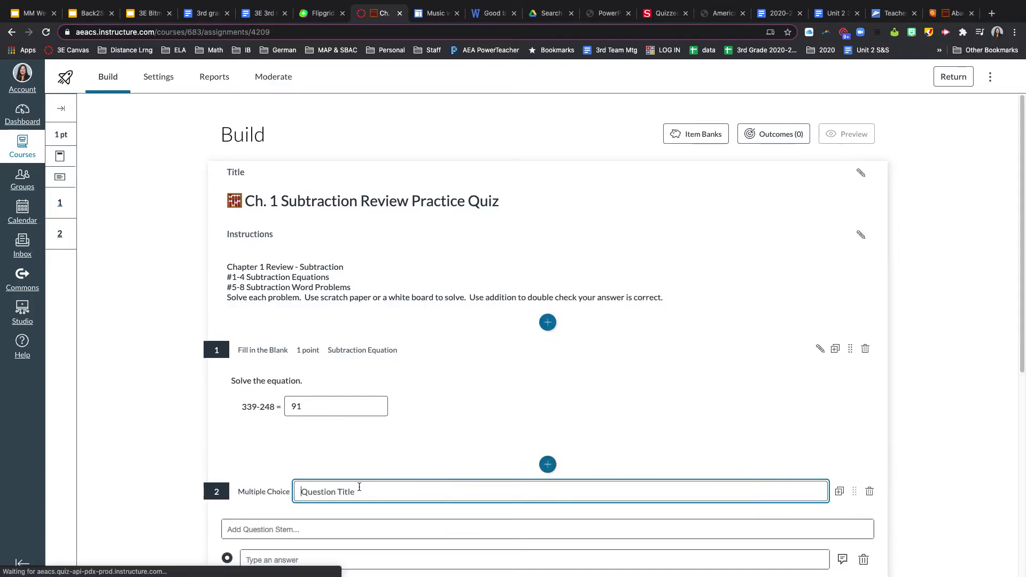
type("Word P")
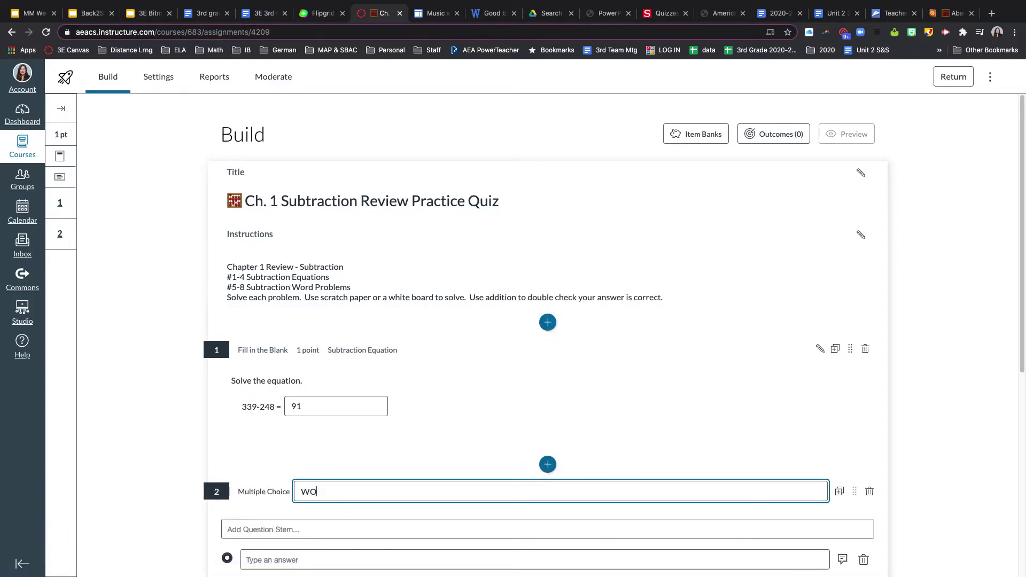
key("BackSpace")
key("BackSpace")
key("BackSpace")
key("BackSpace")
key("BackSpace")
type("ord Problem")
- Begin the question stem with the teacher's name, followed by "baked 463 pizzas for a really big party. They did not eat all the pizzas"
left_click(298, 530)
type("Mrs. Findlay")
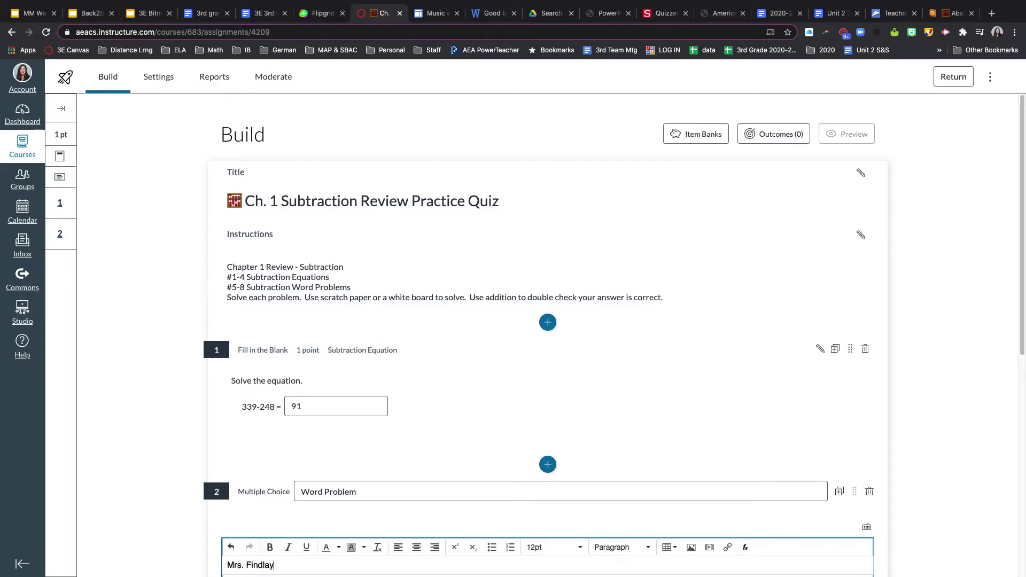
type(" baked 463 pizzas for a really big party")
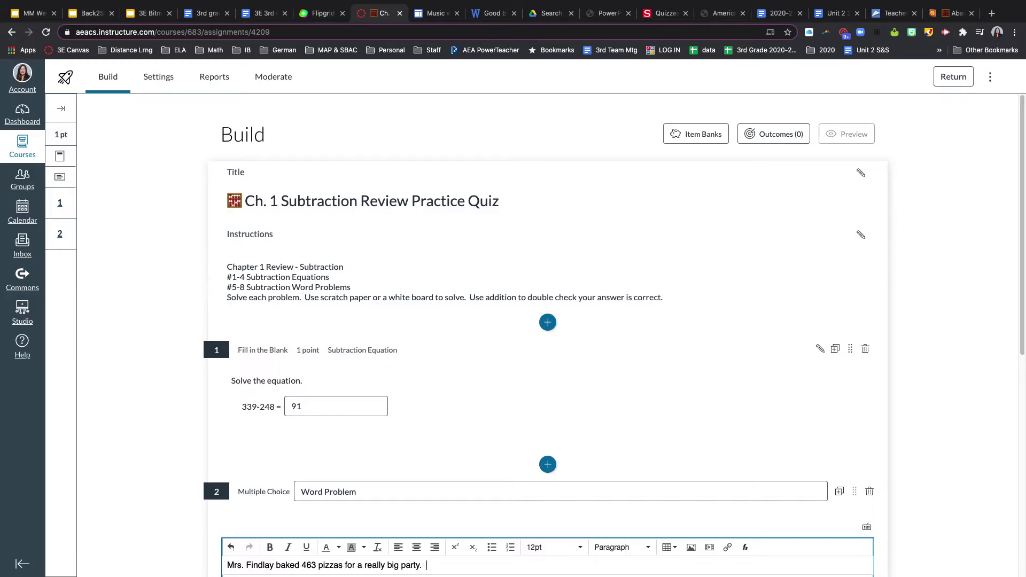
type(".  They did not use")
key("BackSpace")
key("BackSpace")
key("BackSpace")
type("eat all the pizzas")
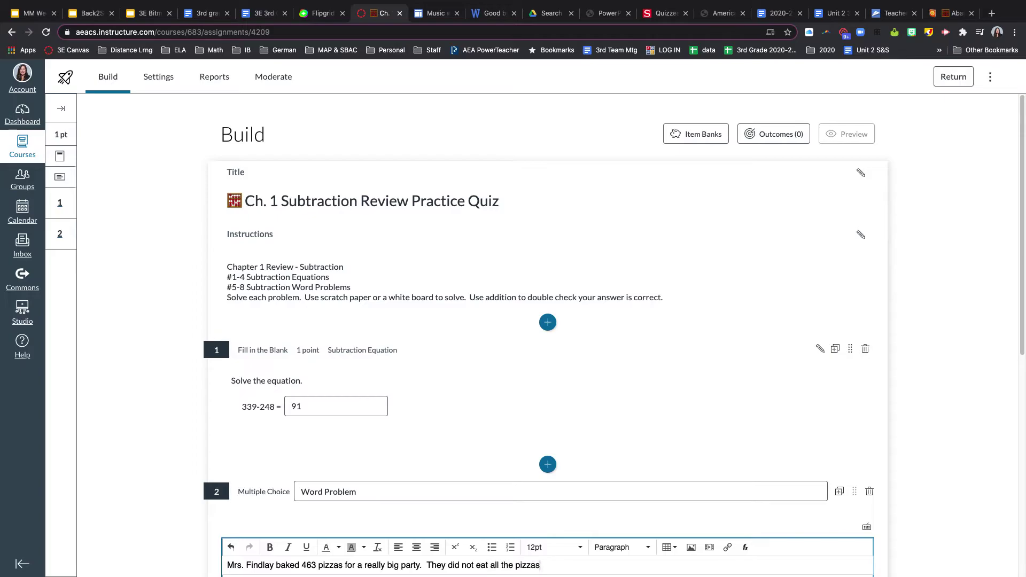
- Complete the question stem with "They only ate 392. How many pizzas were leftover?"
type(".  They only ate 392.  Howev")
key("BackSpace")
type("many pizzas")
key("BackSpace")
type("s were leftover?")
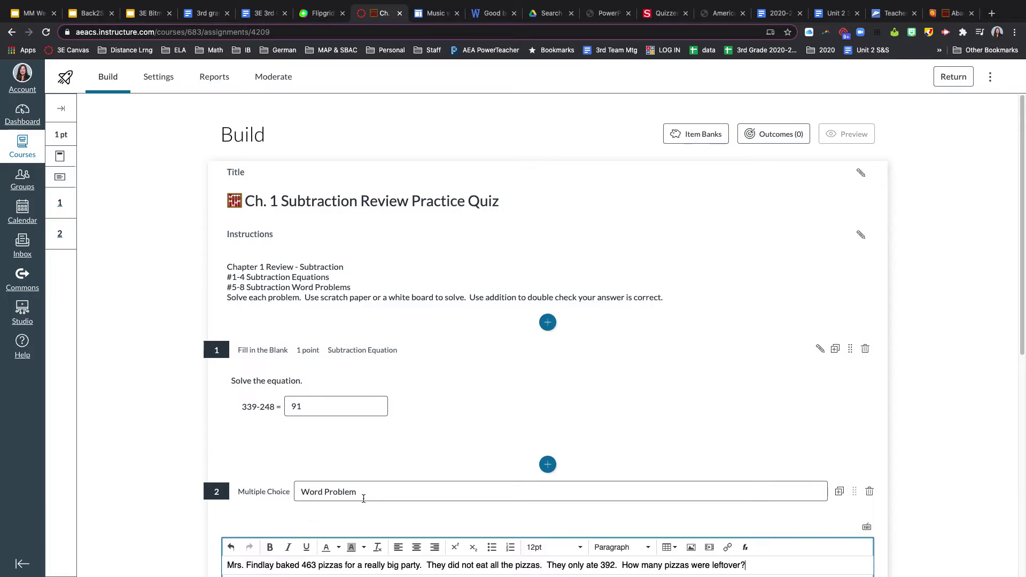
- Enter 71 as the second answer choice of the word problem and mark it as correct
scroll(385, 521, "down", 3)
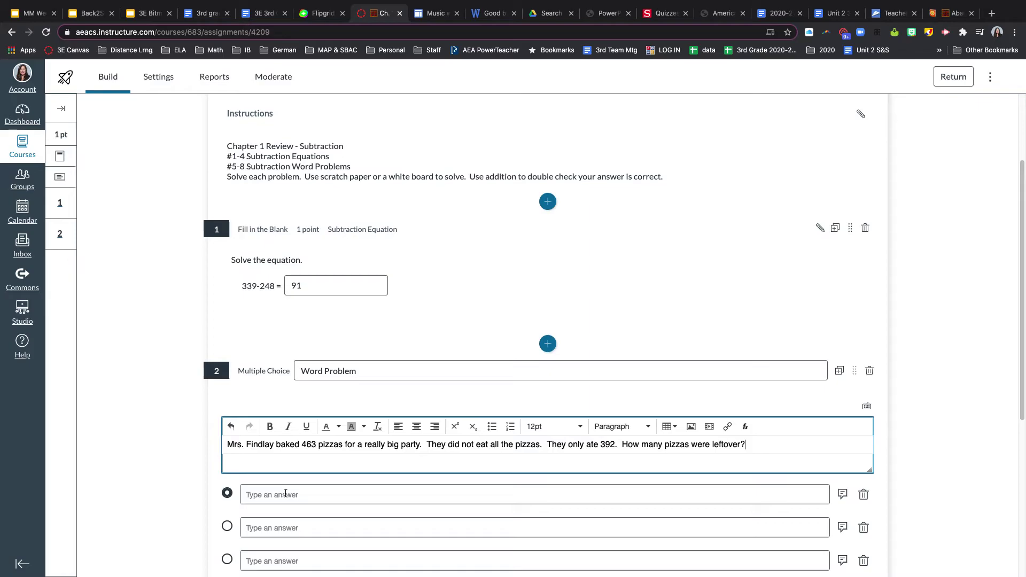
left_click(286, 528)
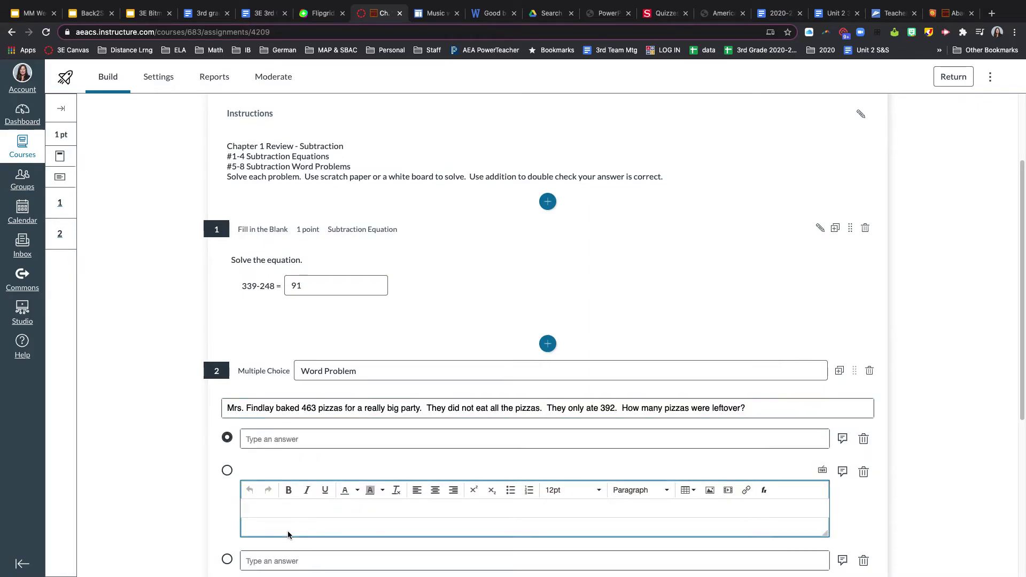
type("71")
left_click(229, 470)
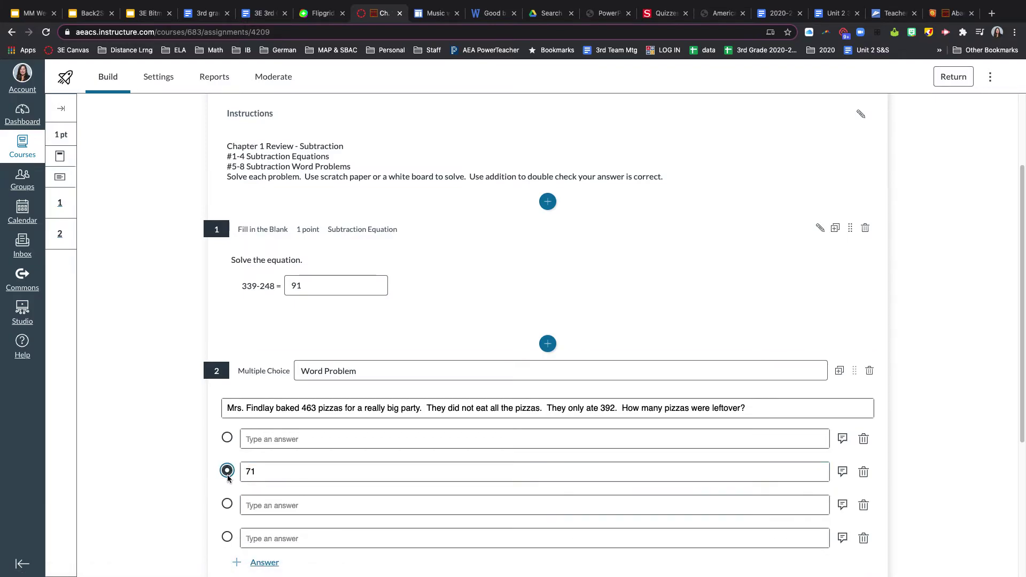
- Fill the first, third and fourth answer choices with 131, 855 and 171, and finish the word problem question
left_click(284, 438)
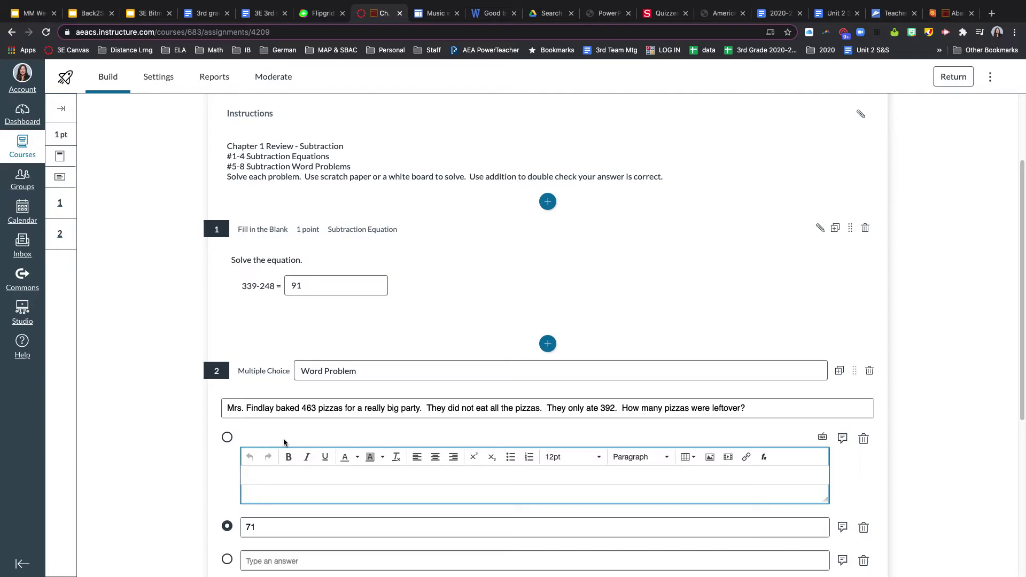
type("131")
scroll(305, 561, "down", 1)
left_click(267, 527)
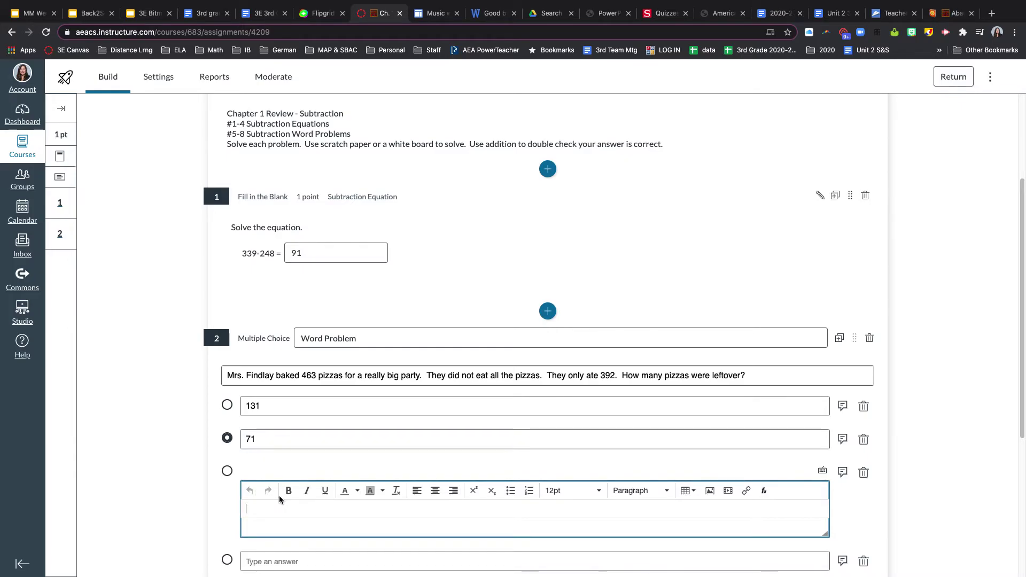
type("8")
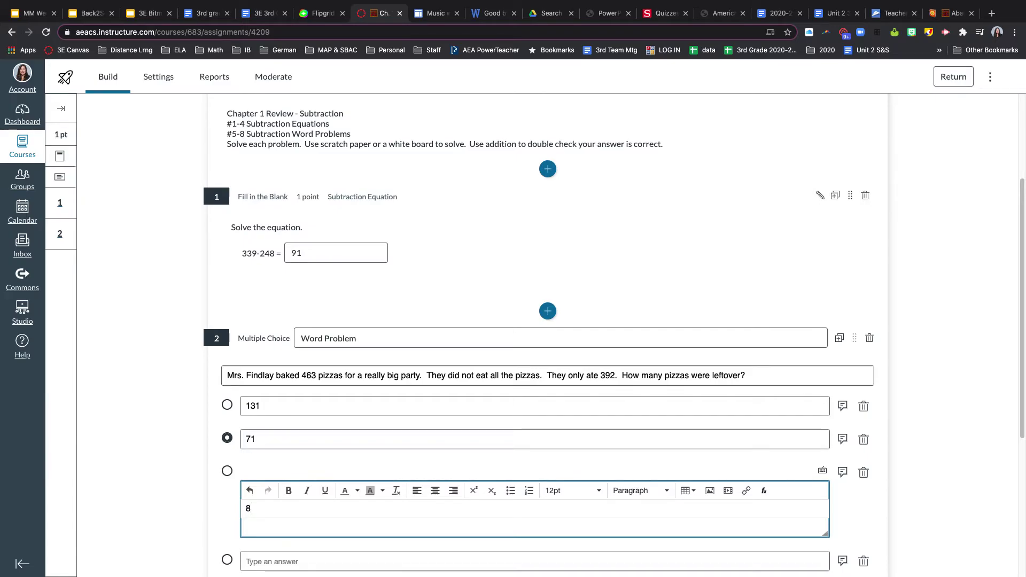
type("55")
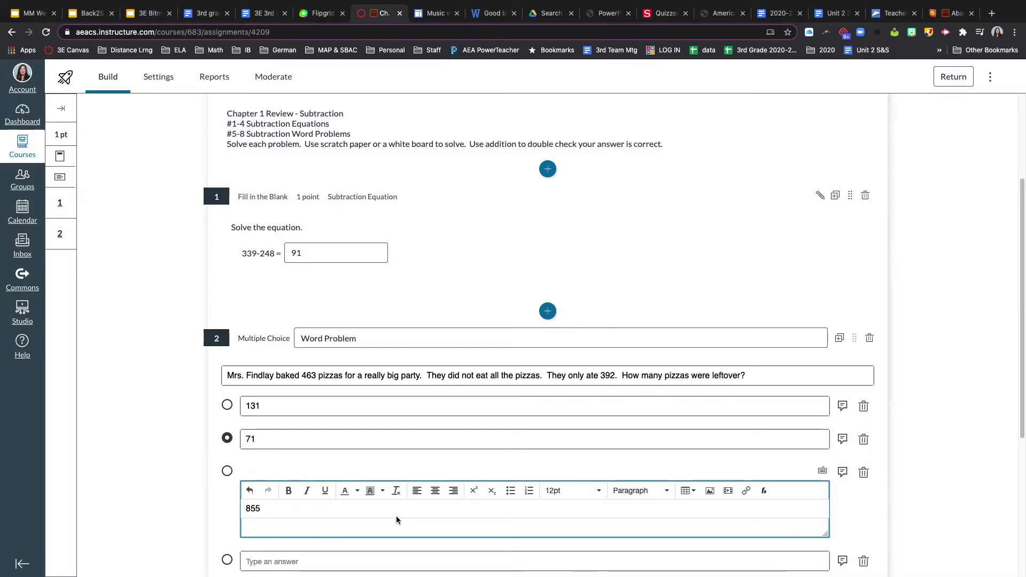
scroll(396, 515, "down", 3)
left_click(281, 437)
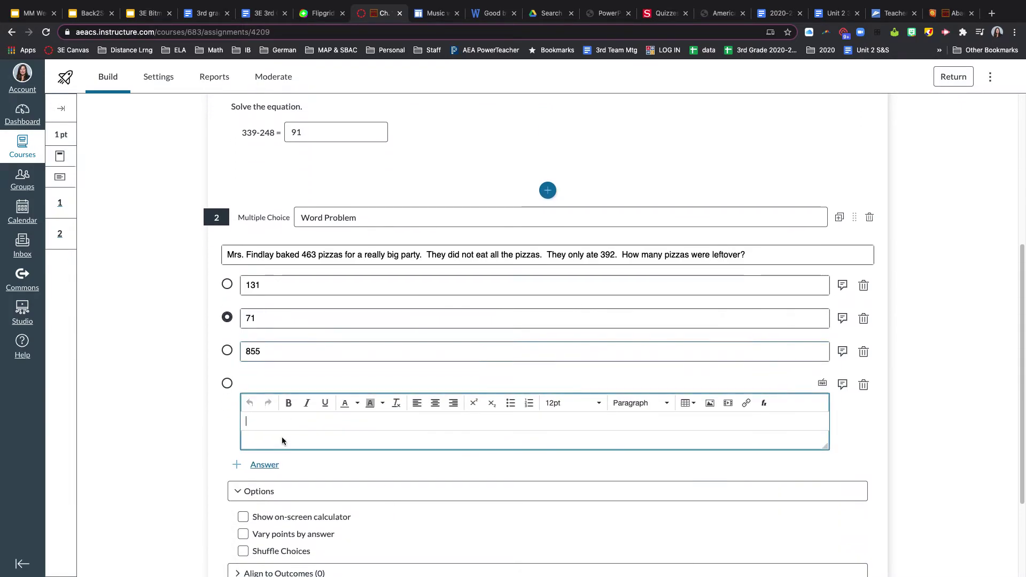
type("171")
scroll(357, 508, "down", 3)
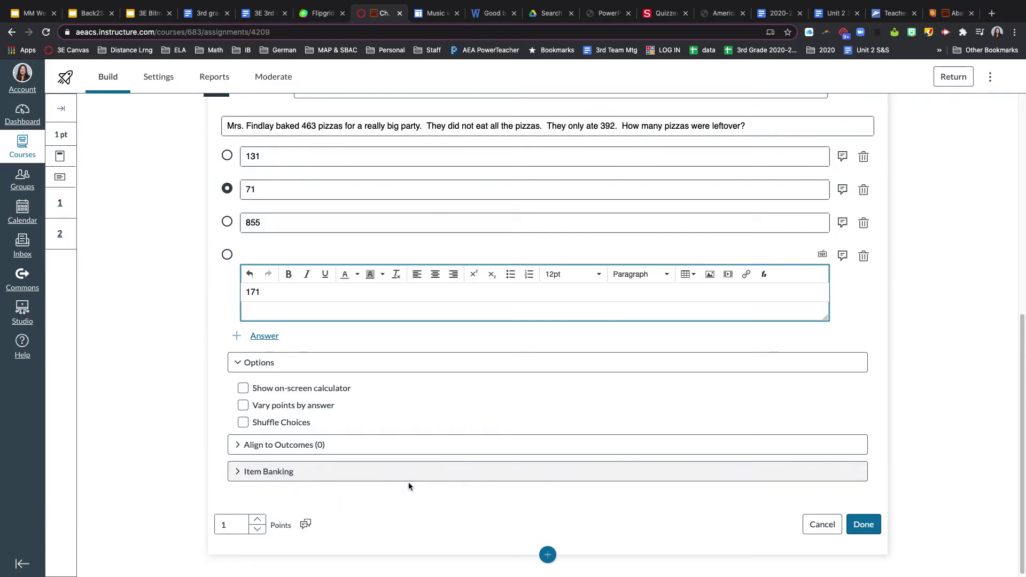
left_click(864, 525)
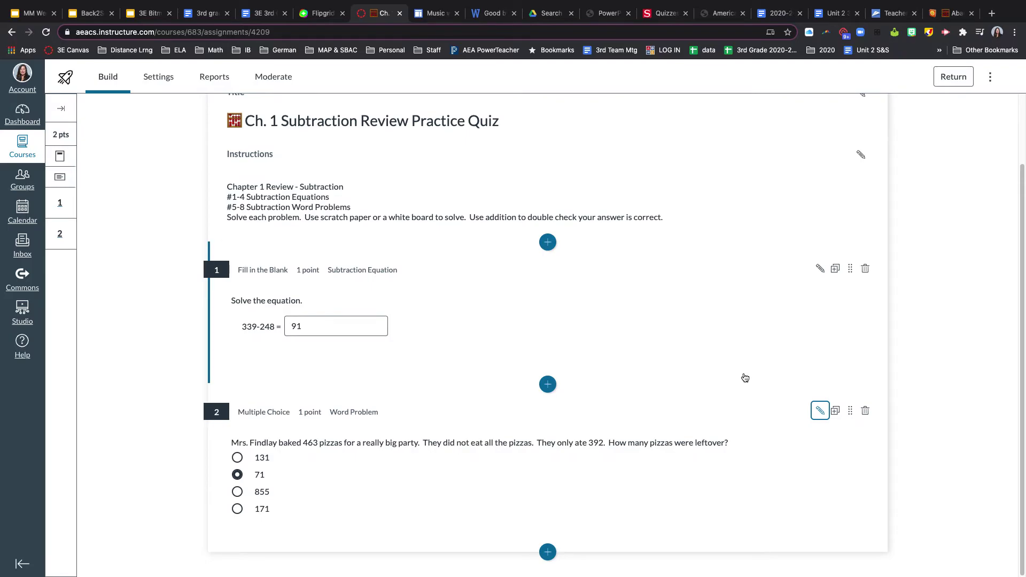
- Preview the quiz as a student, answering 46 for the subtraction equation and choosing 71 for the word problem
scroll(742, 356, "up", 2)
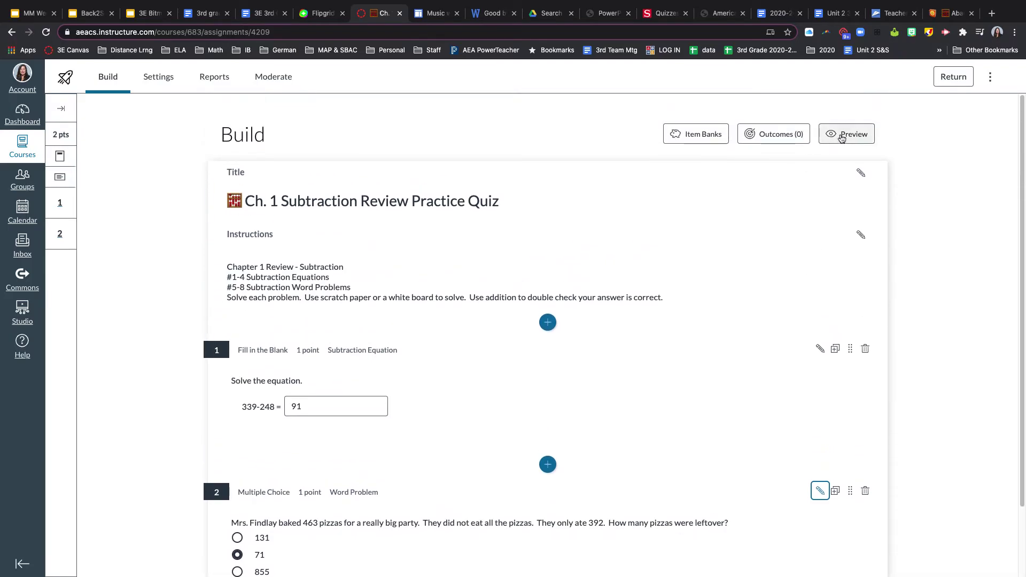
left_click(841, 137)
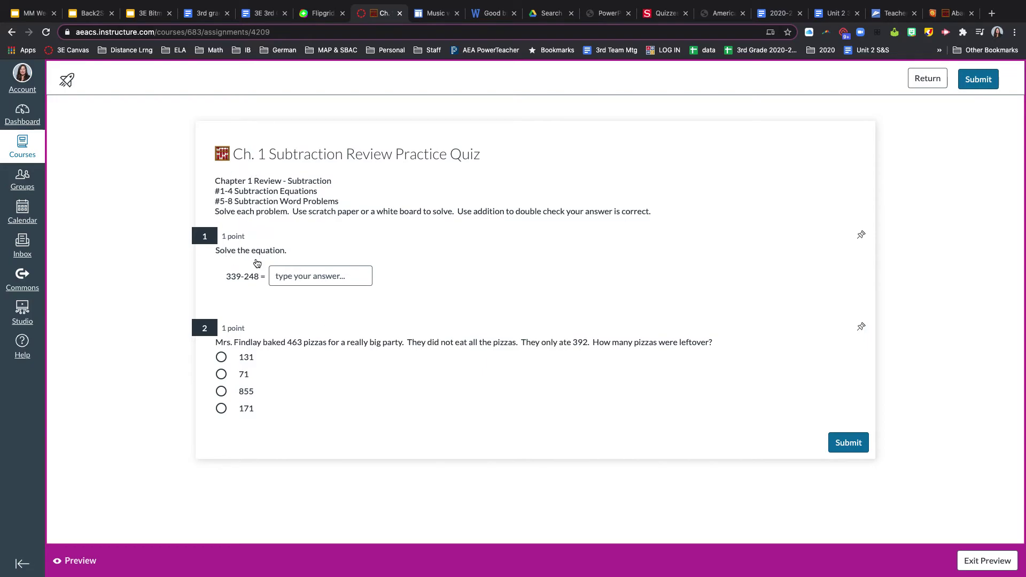
left_click(310, 275)
type("46")
left_click(226, 376)
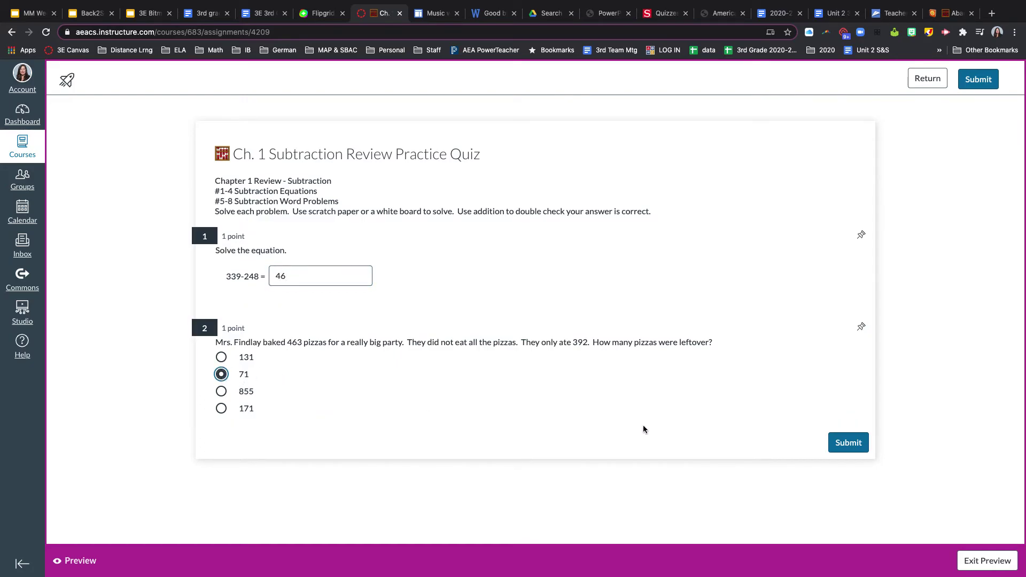
- Submit the preview attempt, review the scored answers to both questions and exit the preview
left_click(837, 442)
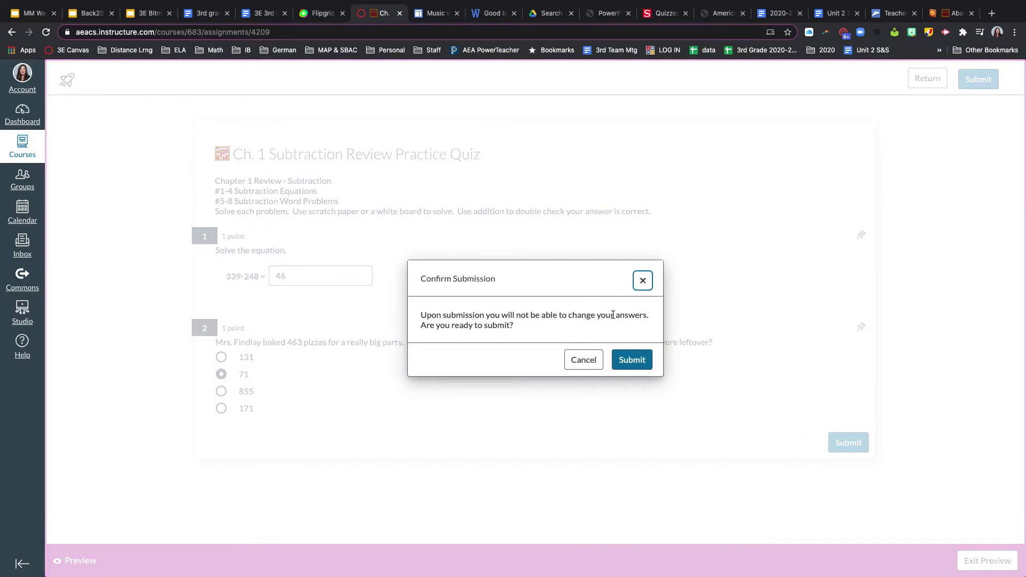
left_click(630, 362)
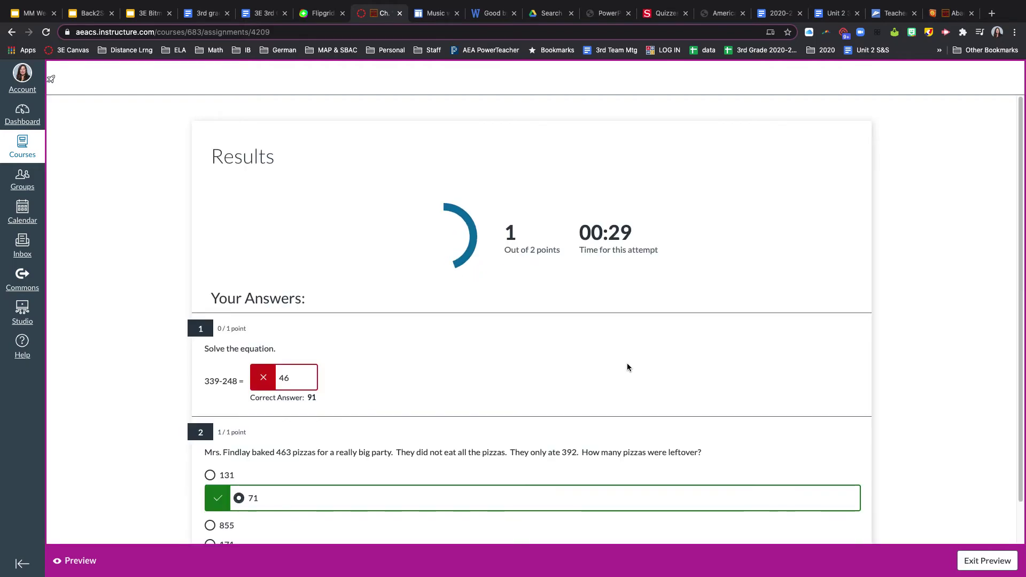
scroll(378, 406, "down", 1)
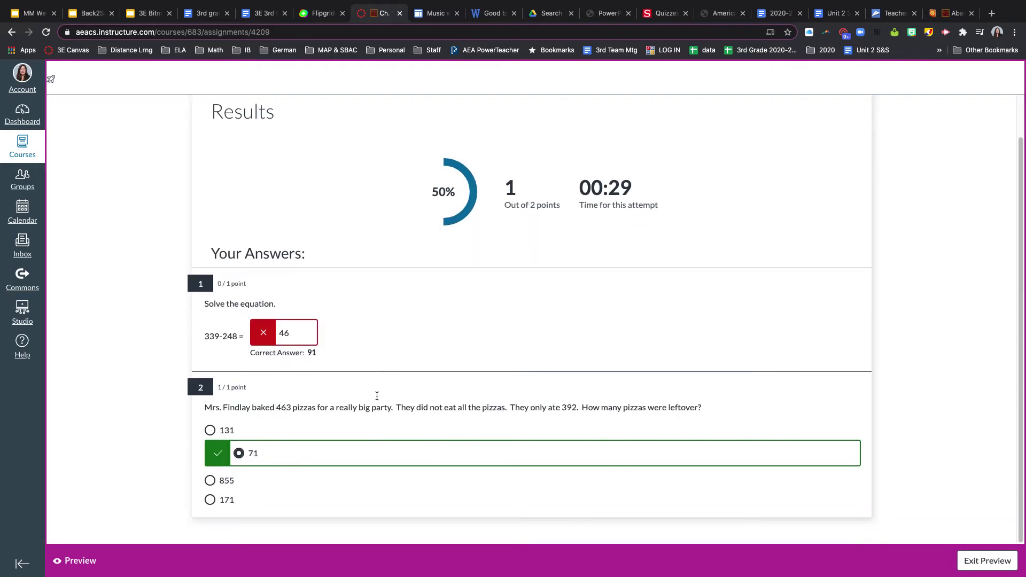
left_click(985, 561)
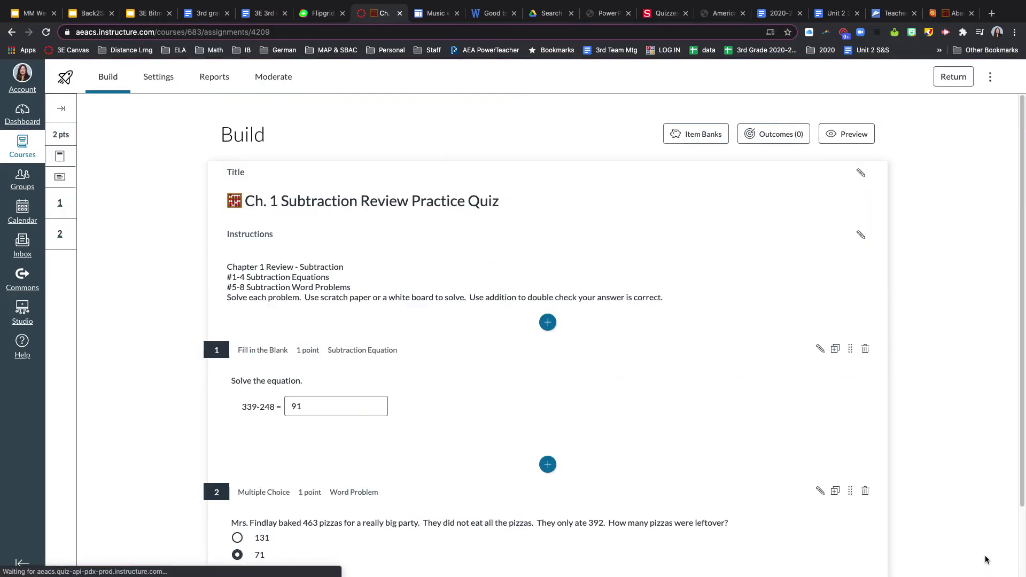
- Open the student feedback of the subtraction equation question and paste the "YAAASSS" Bitmoji image into the correct-answer feedback
left_click(671, 381)
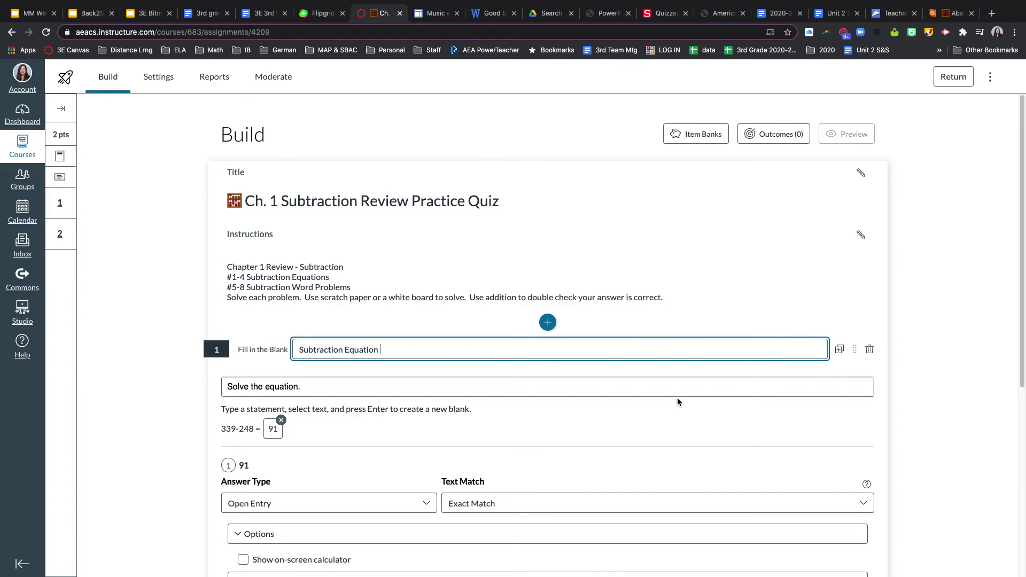
scroll(678, 398, "down", 4)
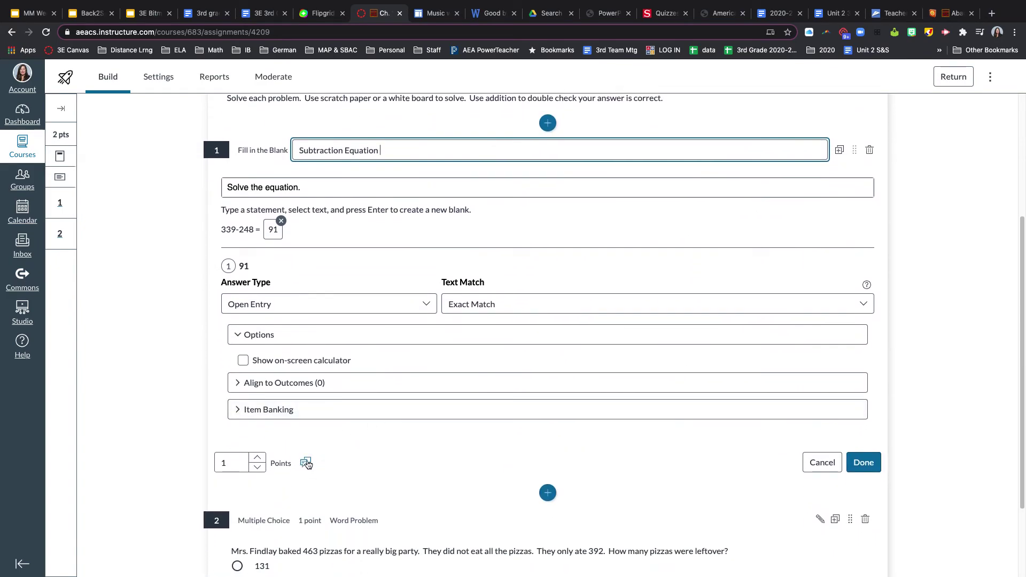
left_click(306, 462)
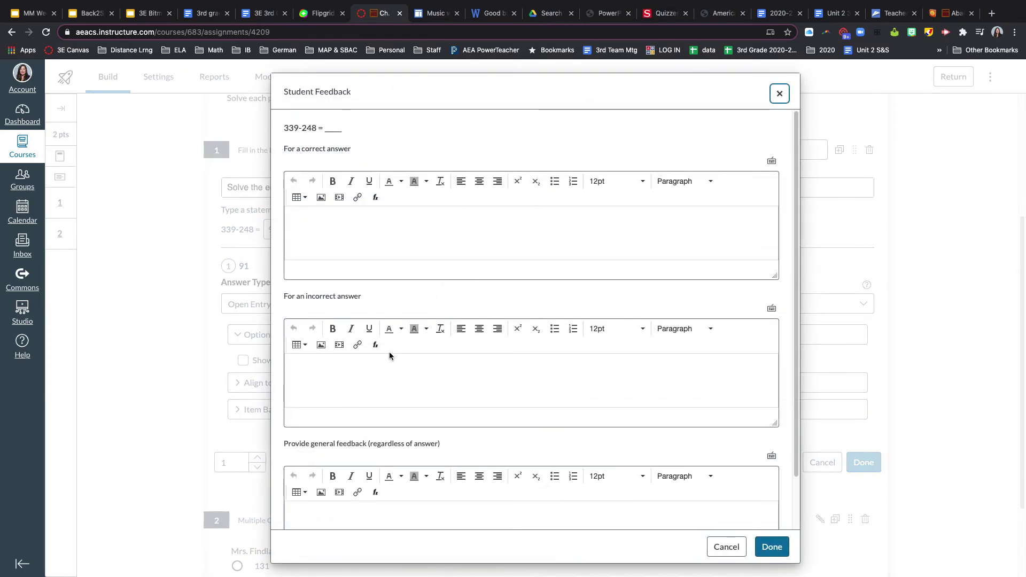
left_click(299, 220)
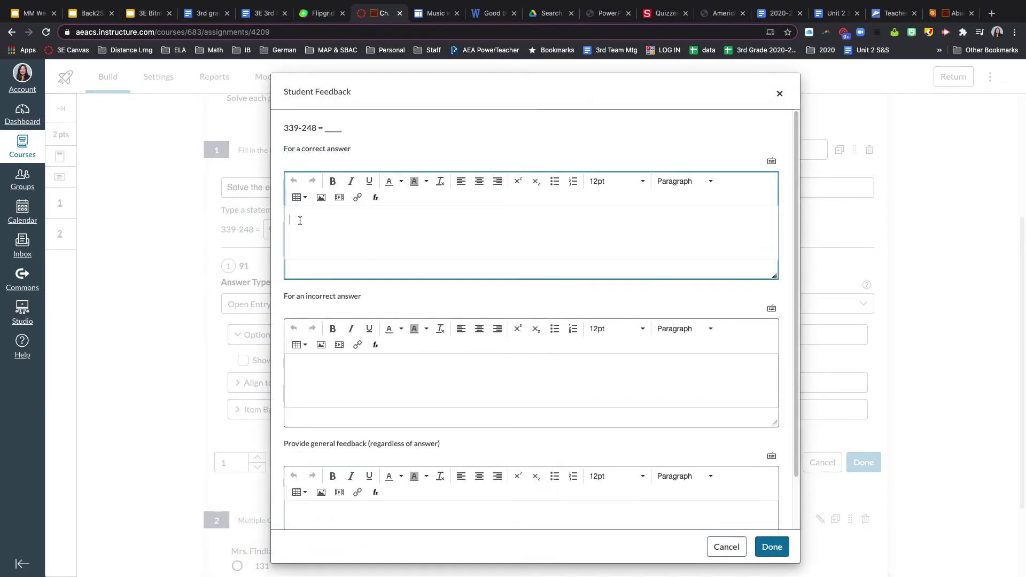
left_click(911, 33)
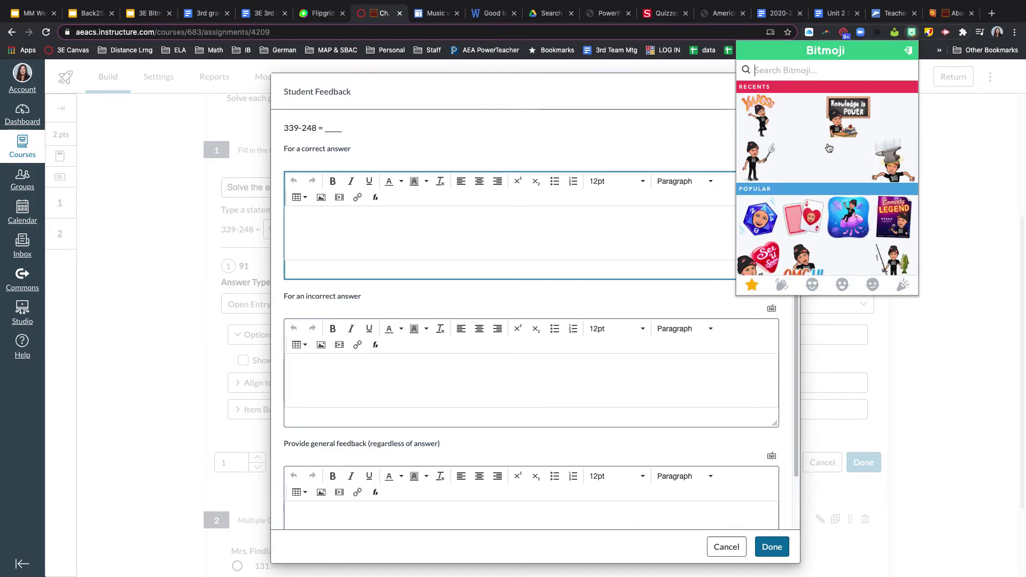
right_click(759, 113)
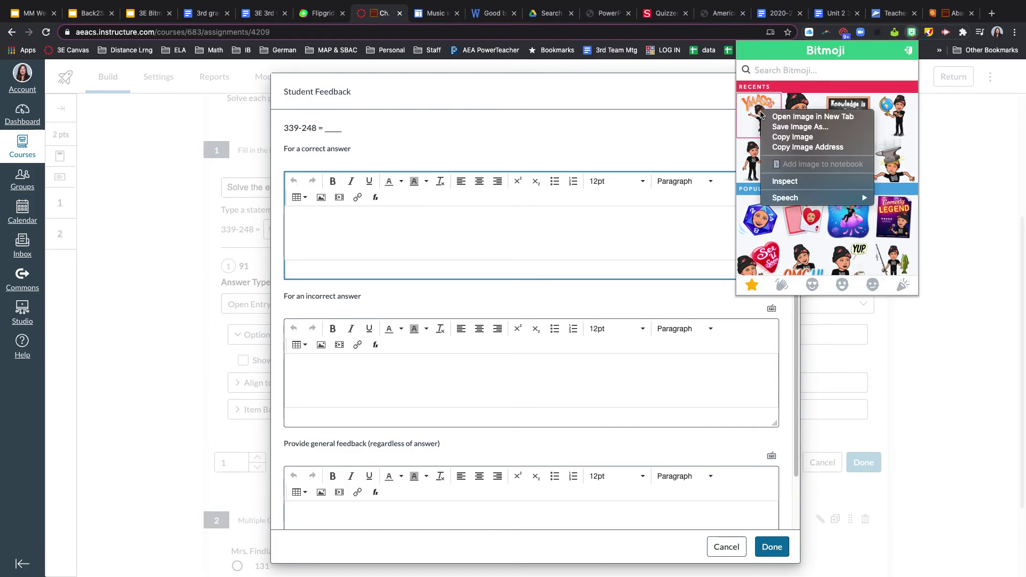
left_click(792, 137)
left_click(390, 214)
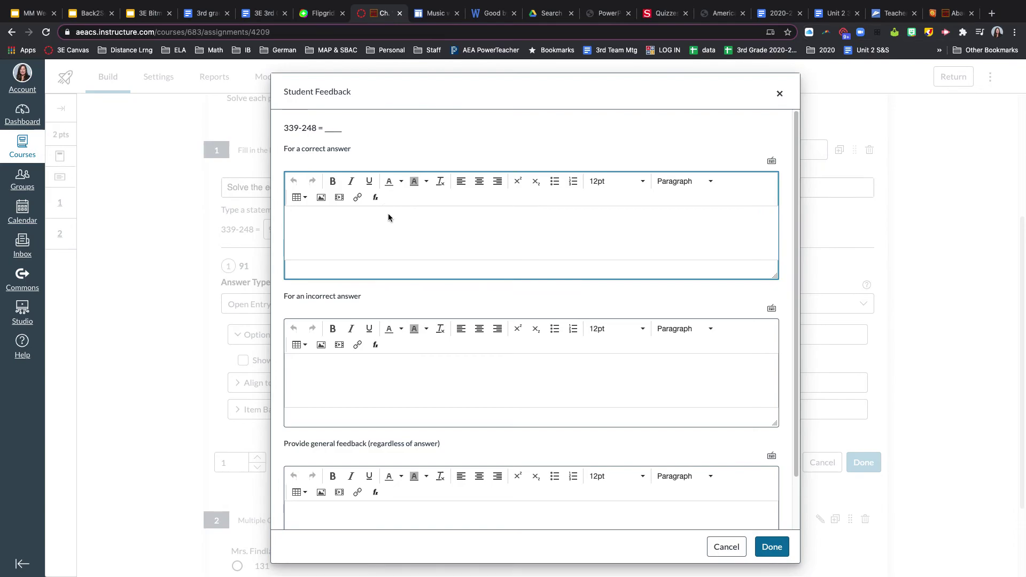
key("ctrl+v")
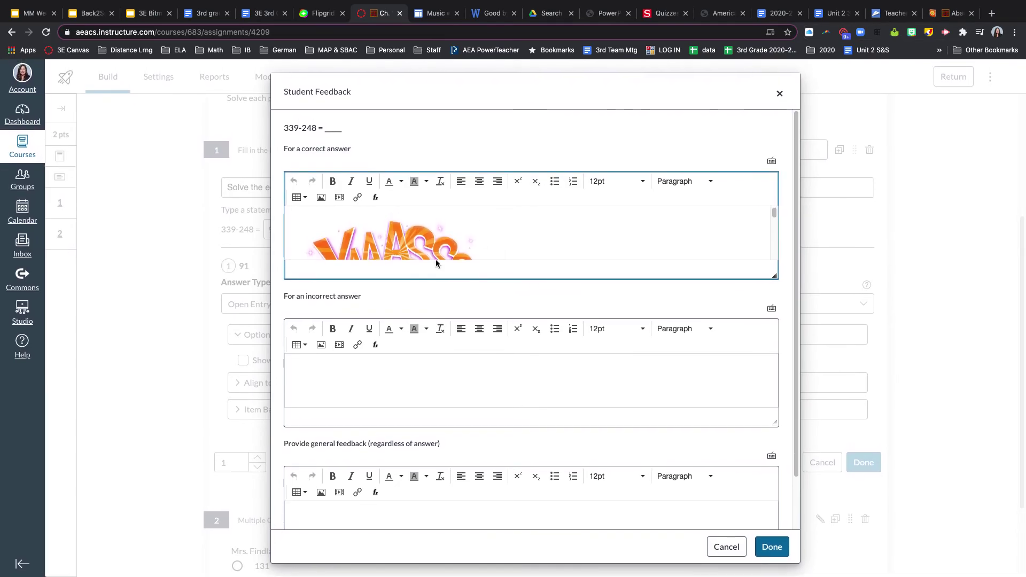
- Add the text "Great subtracting! You got it right!" below the Bitmoji in the correct-answer feedback
scroll(435, 259, "down", 2)
key("Return")
type("Grea")
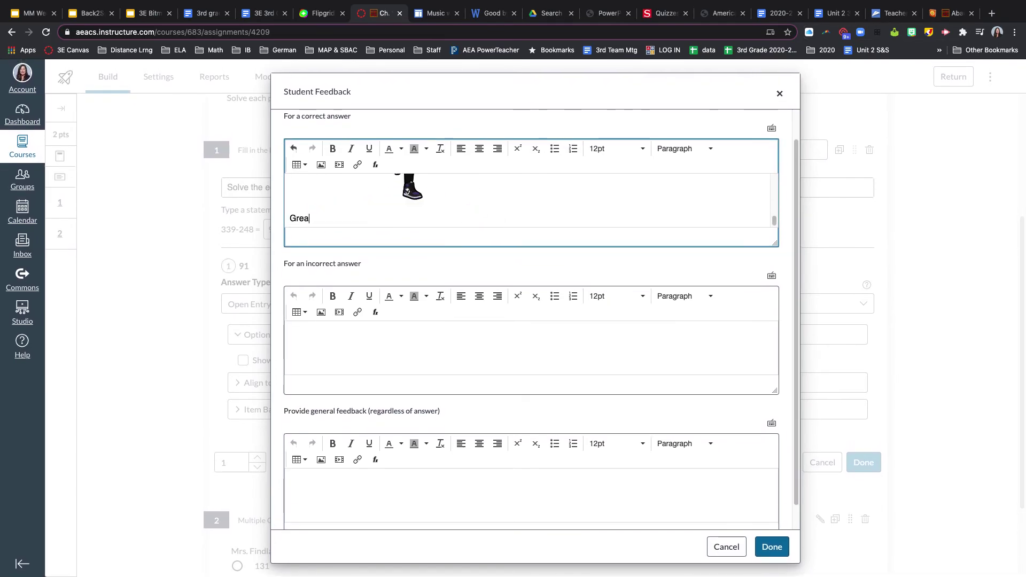
type("t subtracting")
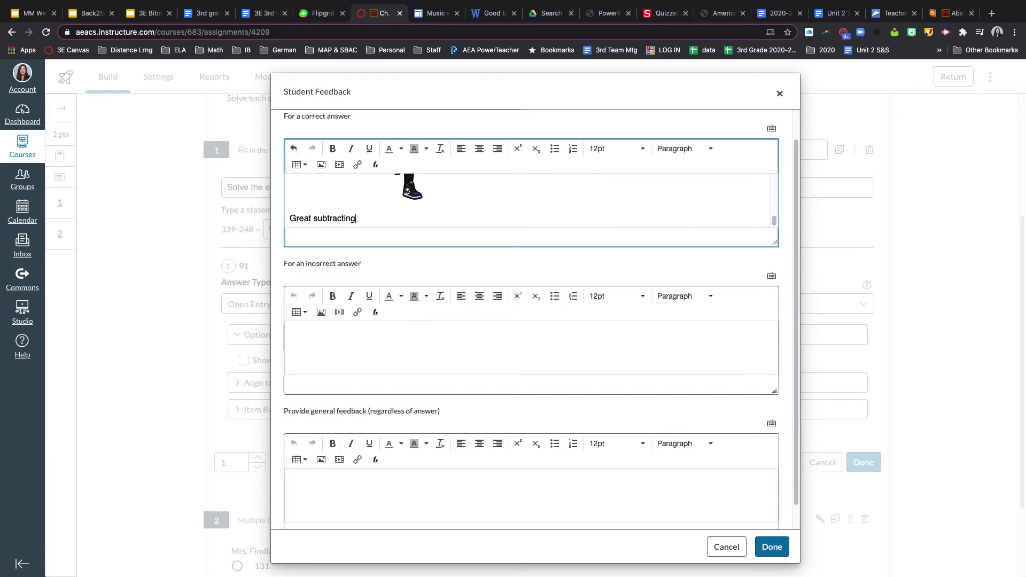
type("!  You got it right!")
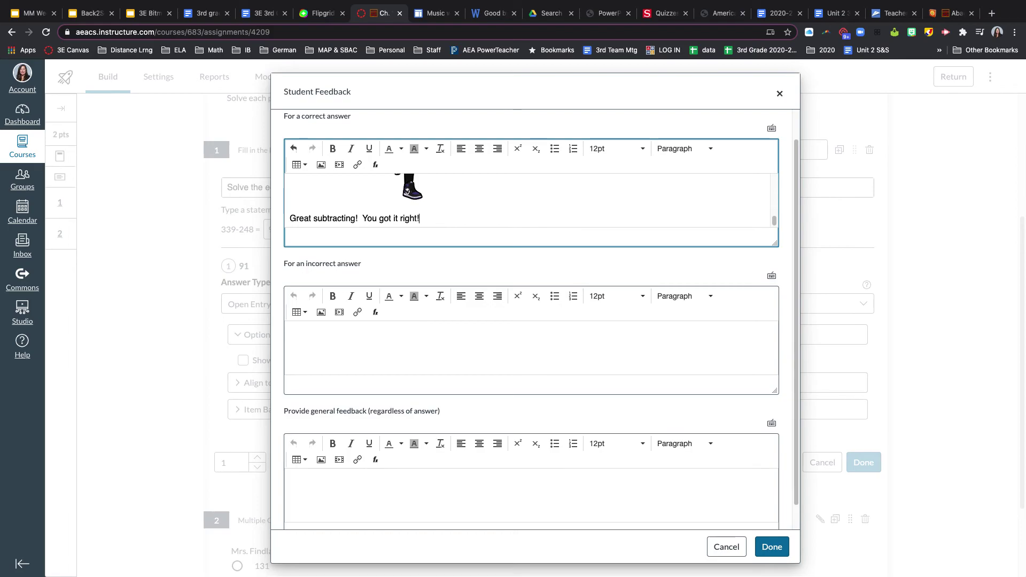
- Enter "No, that is not right. Take another look and try again." as the incorrect-answer feedback, and save the feedback and the question
left_click(337, 332)
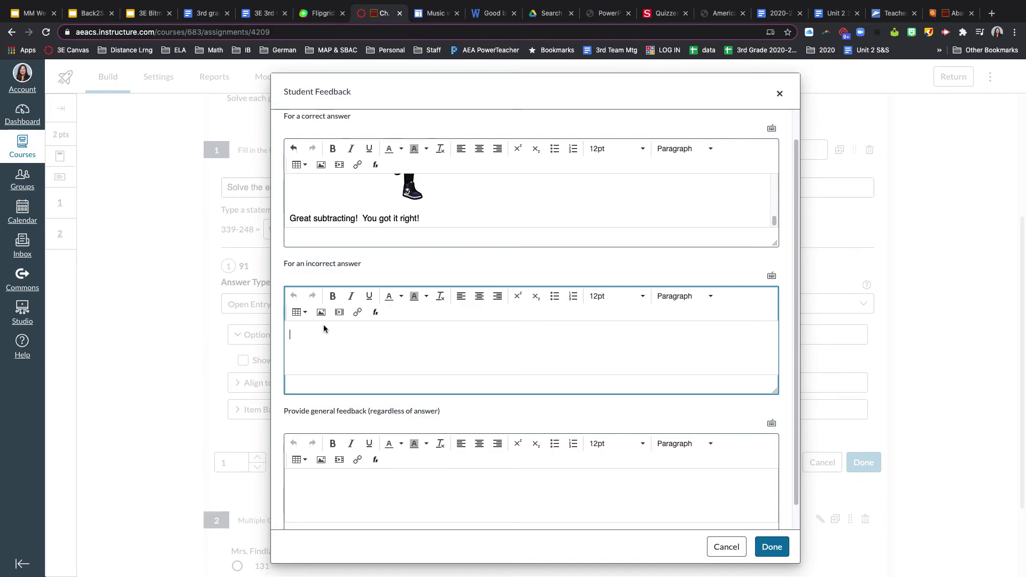
type("No, that is not ")
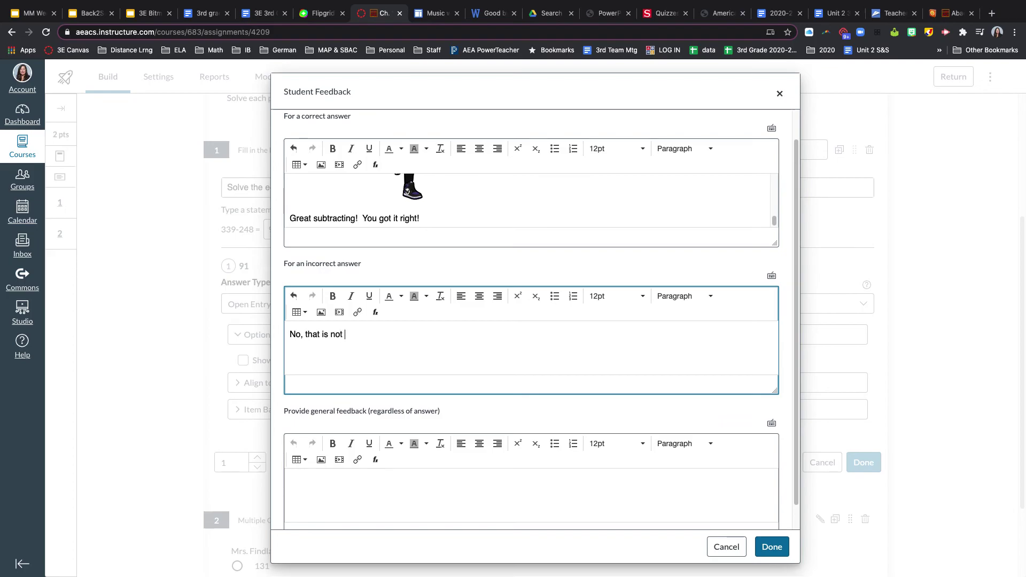
type("right.  Take another look and try again.")
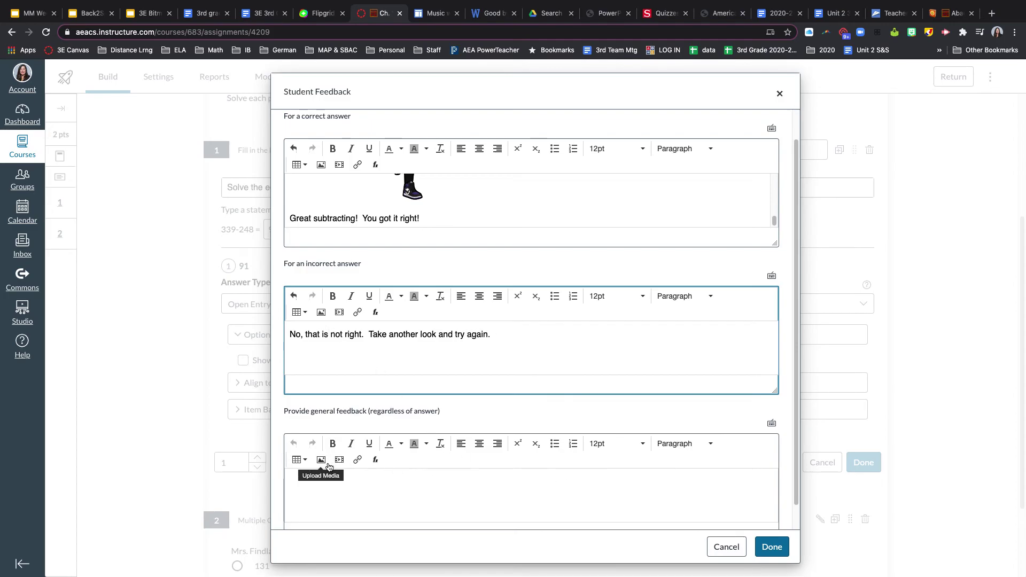
scroll(527, 459, "down", 1)
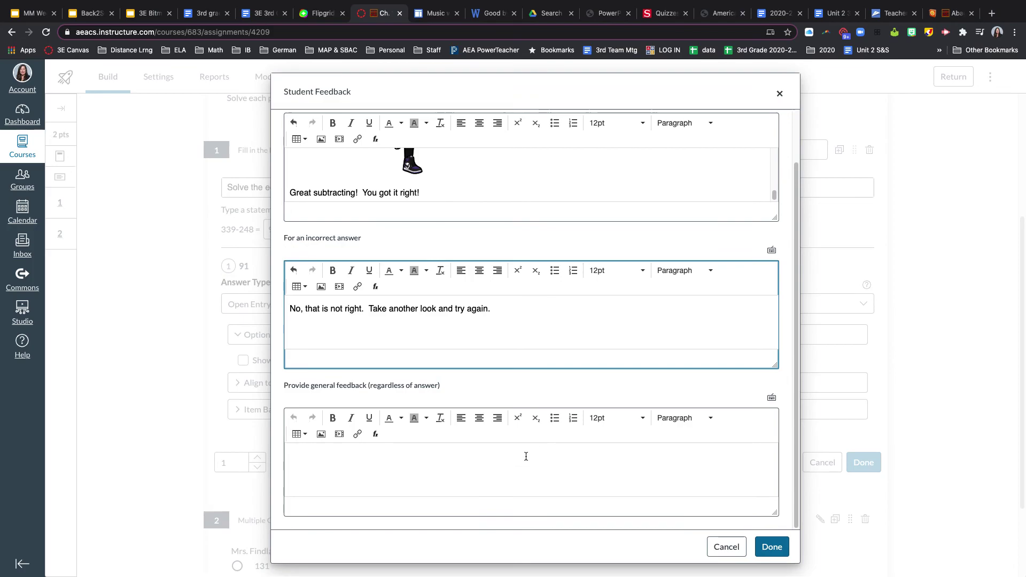
left_click(771, 547)
left_click(862, 462)
- Preview the quiz as a student, answering 91 for the subtraction equation and choosing 71 for the word problem
scroll(820, 246, "up", 3)
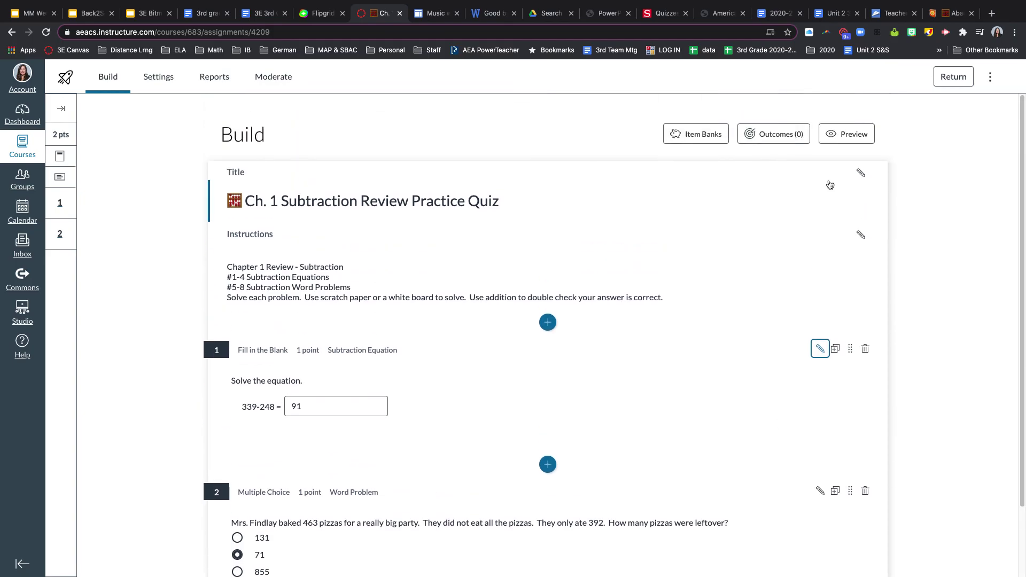
left_click(844, 131)
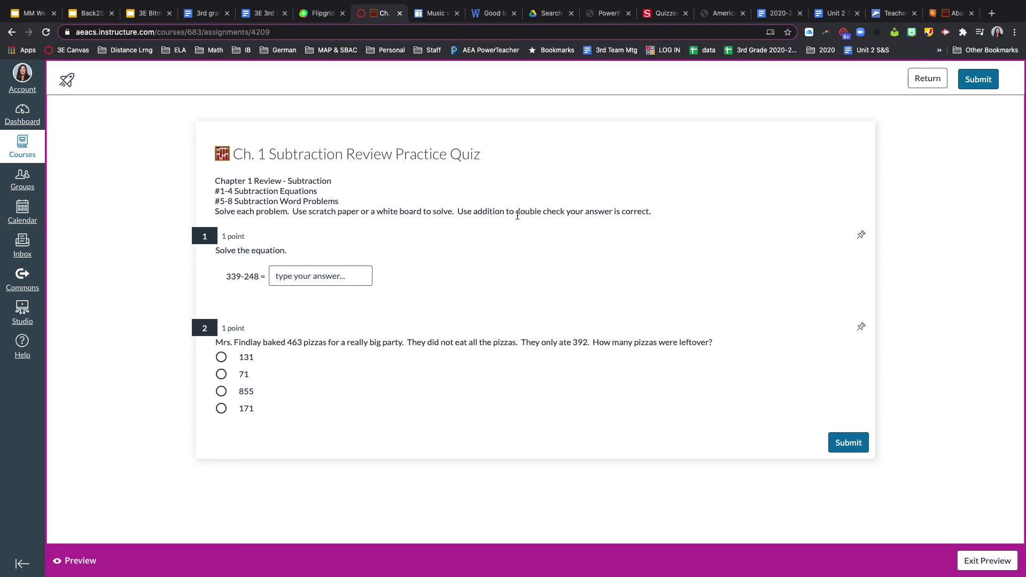
left_click(296, 271)
type("91")
left_click(221, 373)
- Submit the preview answers, check the correct-answer feedback in the results and exit the preview
left_click(851, 442)
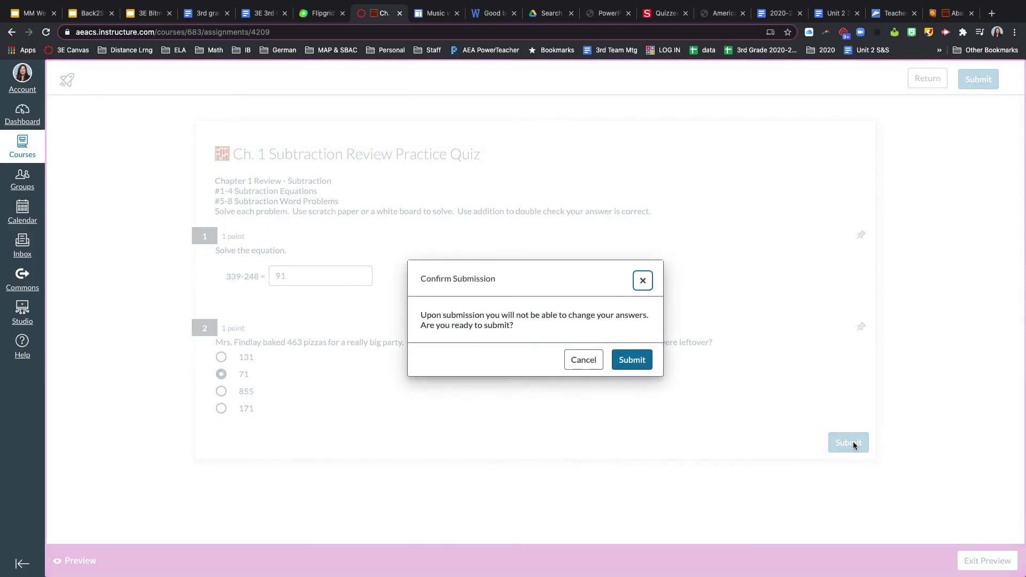
left_click(643, 367)
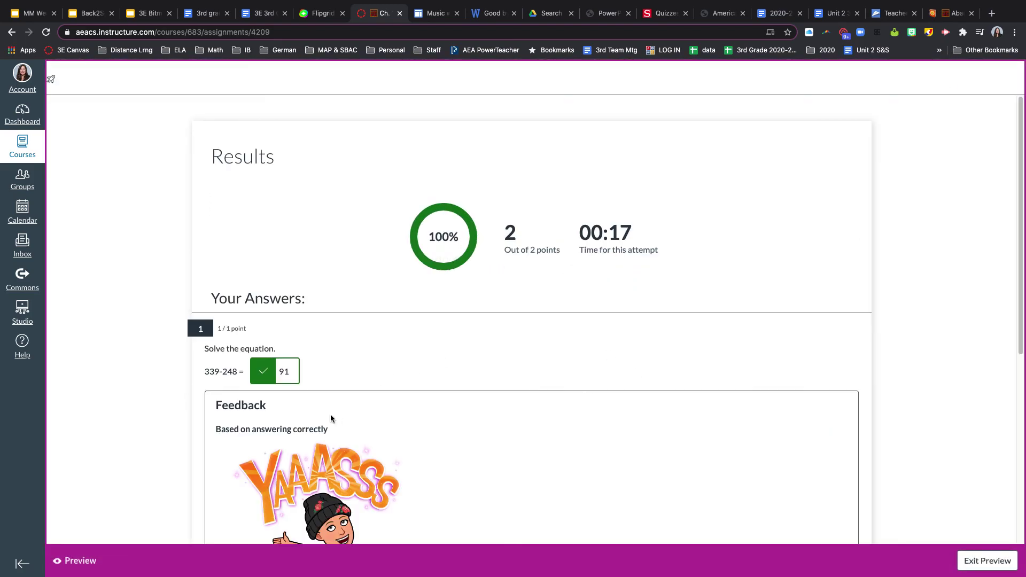
scroll(428, 461, "down", 6)
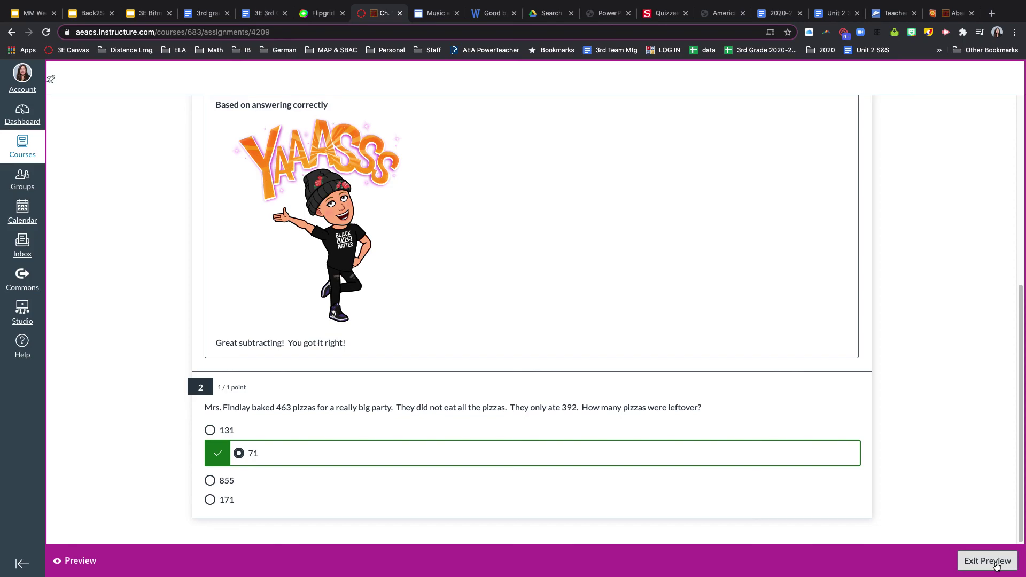
left_click(997, 567)
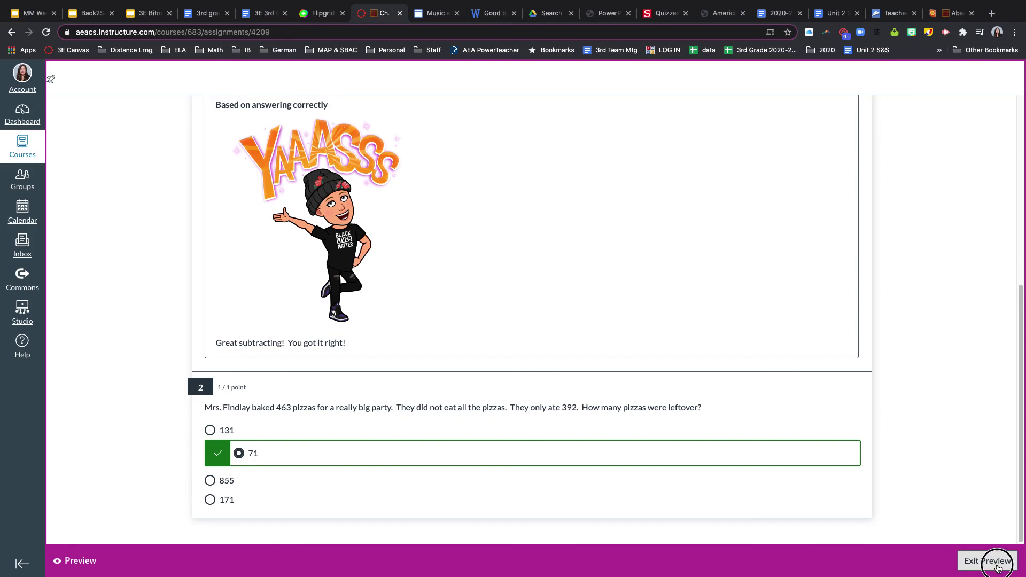